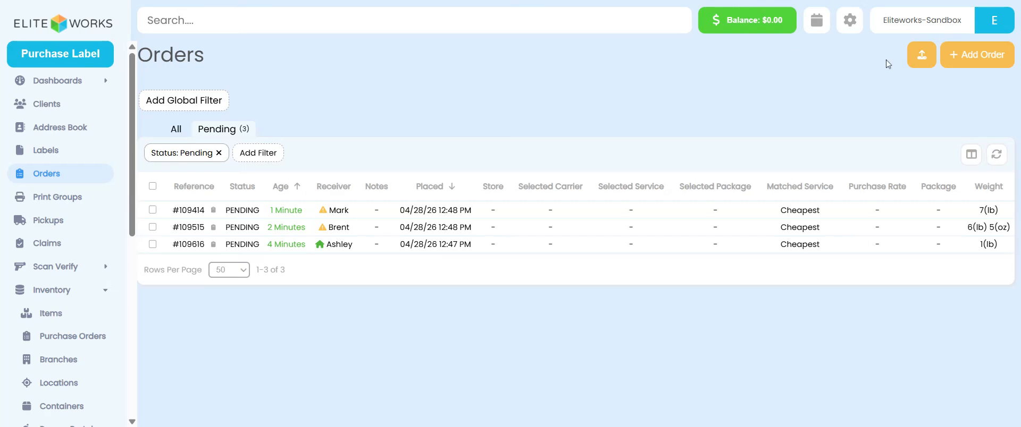
# - Enable blocking orders from shipping if items are not allocated in the order settings and save the change
pyautogui.click(854, 25)
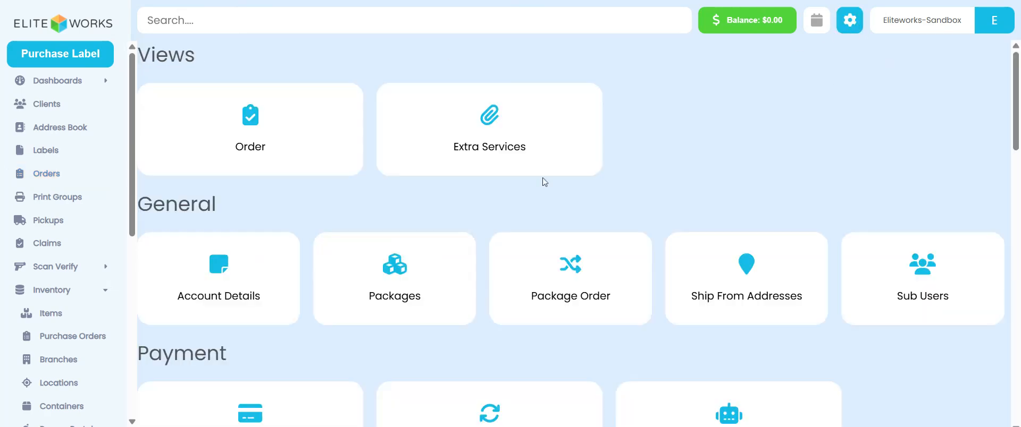
pyautogui.scroll(-8, 542, 212)
pyautogui.scroll(-8, 542, 182)
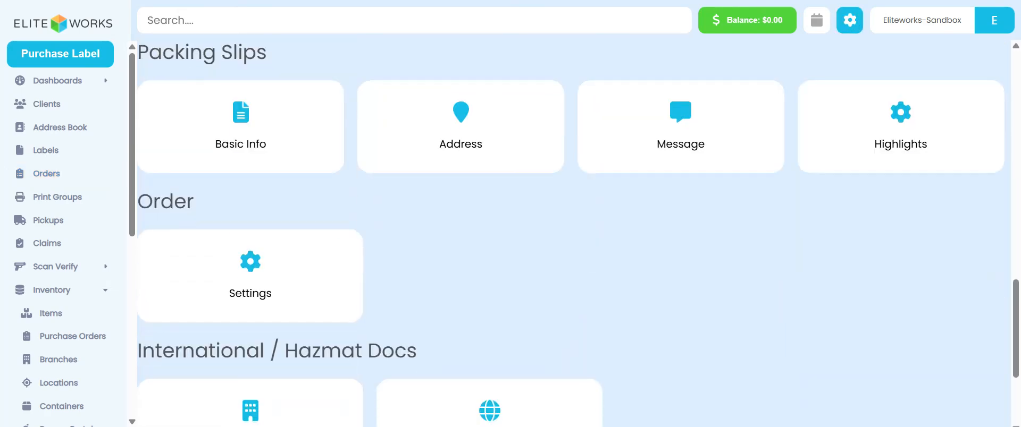
pyautogui.click(260, 266)
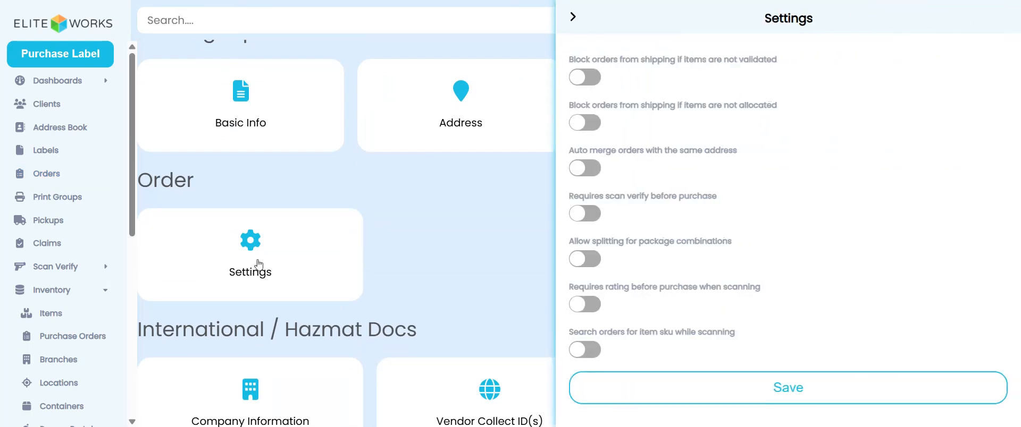
pyautogui.scroll(-1, 677, 274)
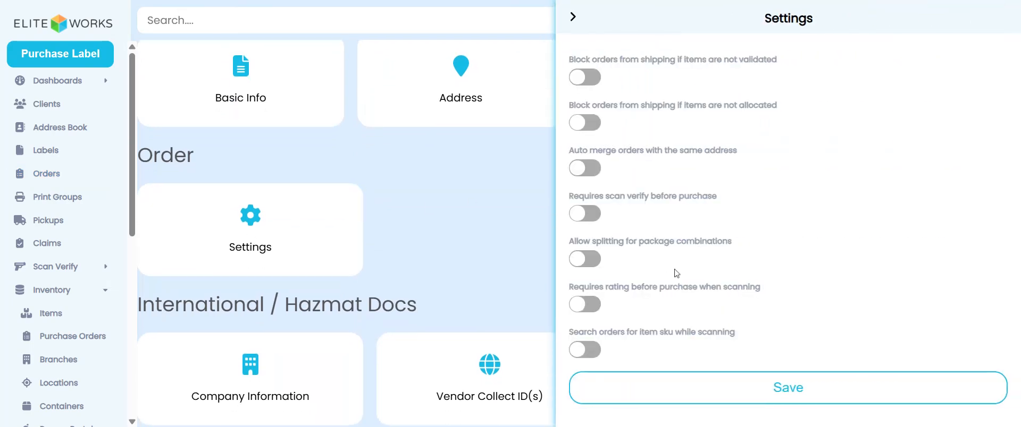
pyautogui.click(583, 125)
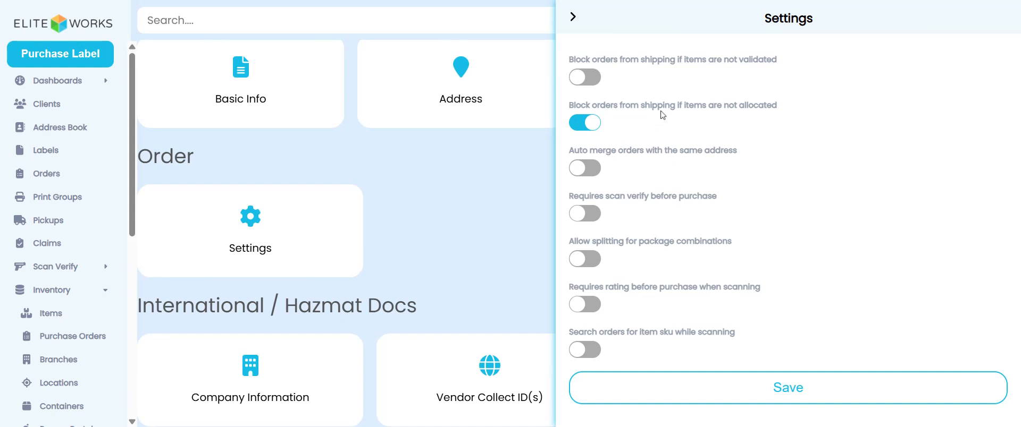
pyautogui.click(768, 395)
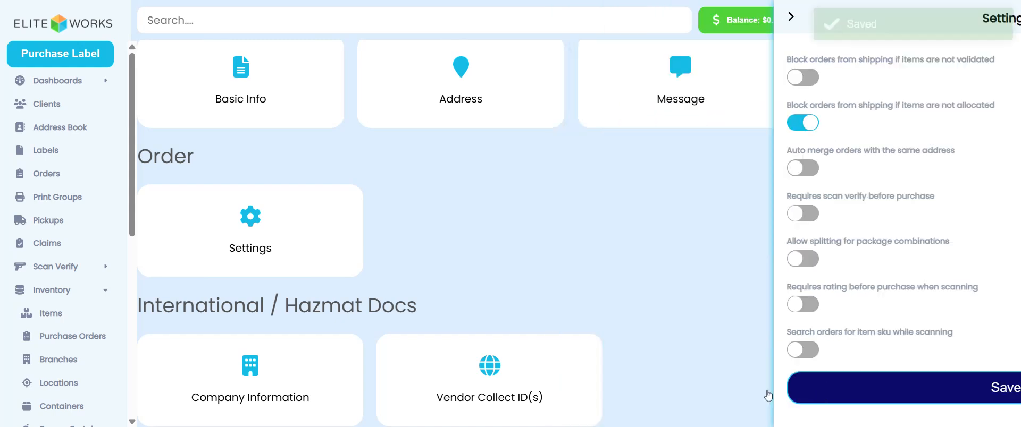
# - Select all pending orders on the Orders page, reprocess them in bulk, and refresh the pending list
pyautogui.click(58, 180)
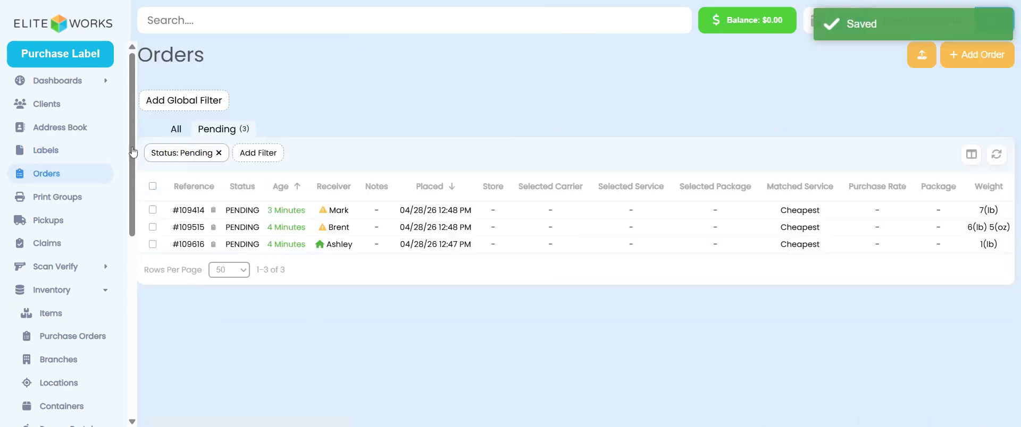
pyautogui.click(155, 179)
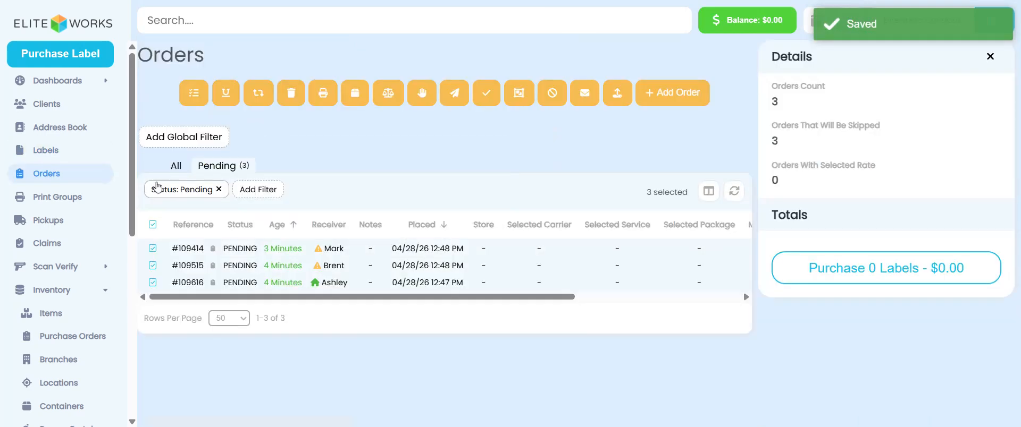
pyautogui.click(260, 94)
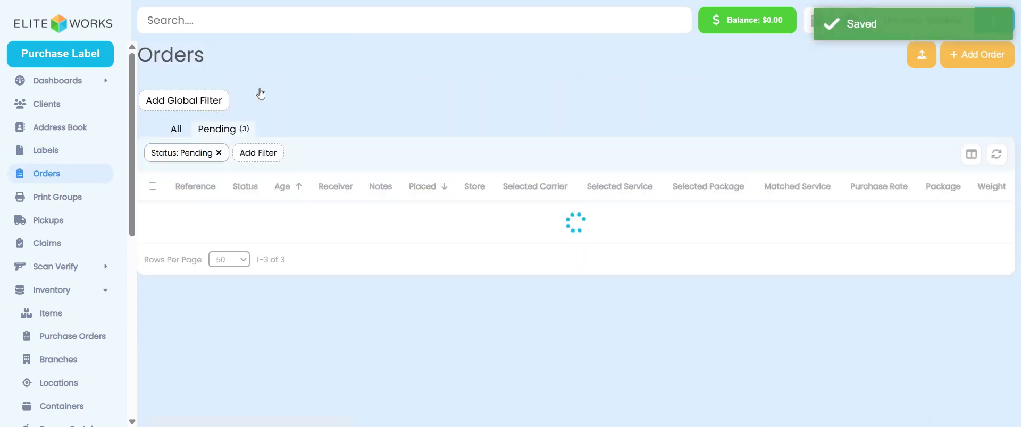
pyautogui.click(1006, 156)
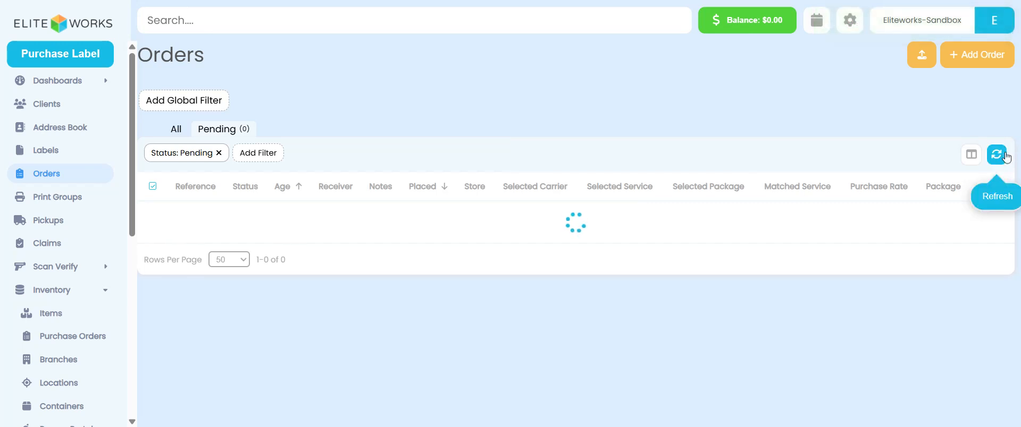
pyautogui.click(175, 129)
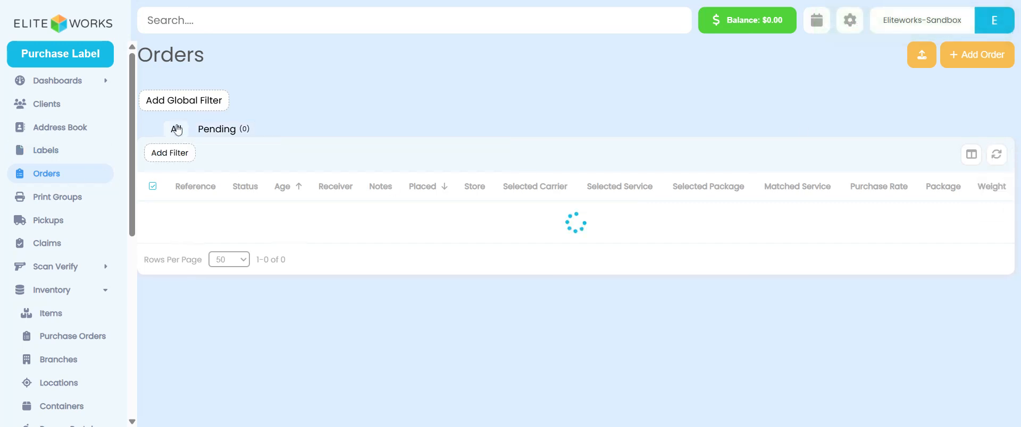
pyautogui.click(222, 128)
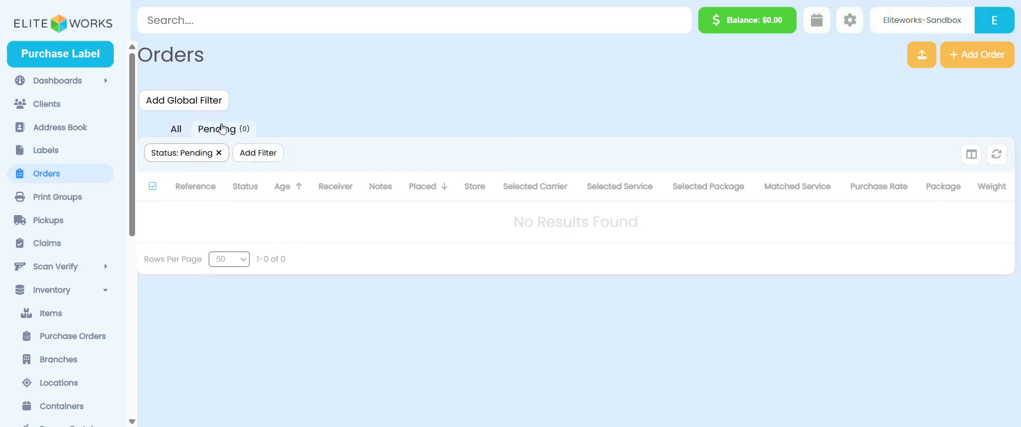
# - Change the status filter from Pending to Unallocated and save it as a new view named "Unallocated"
pyautogui.click(174, 154)
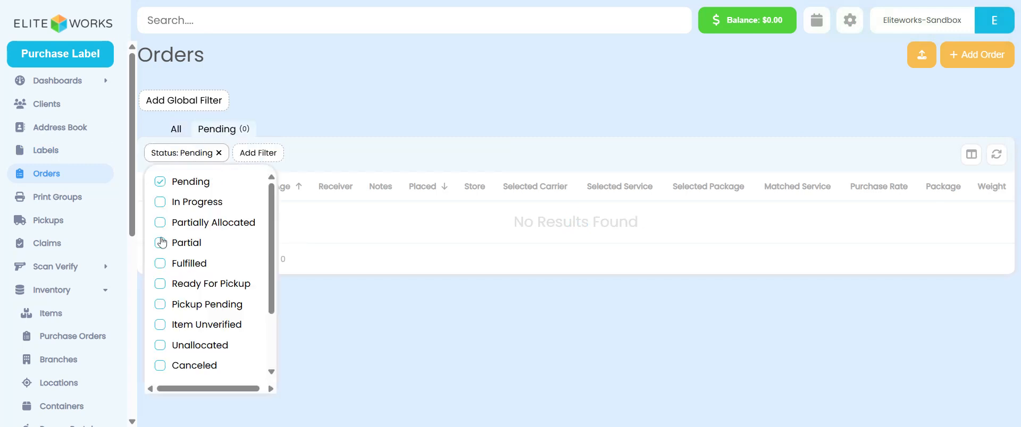
pyautogui.click(160, 346)
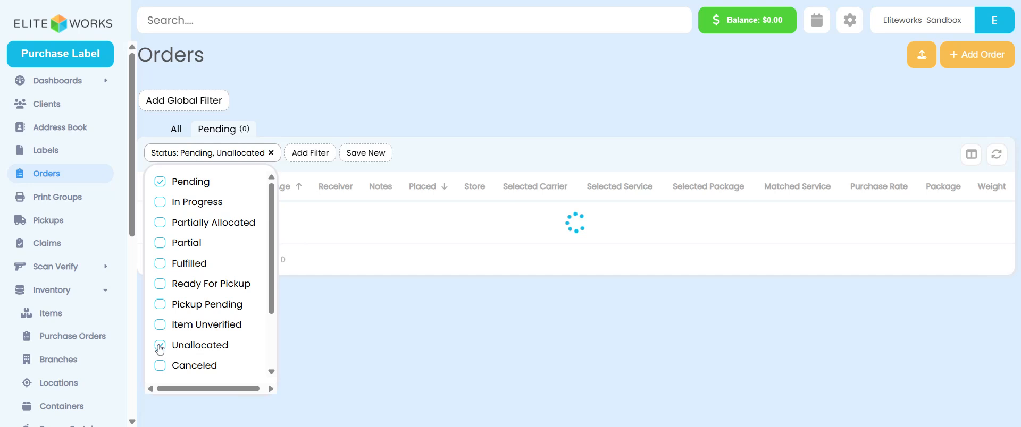
pyautogui.click(161, 183)
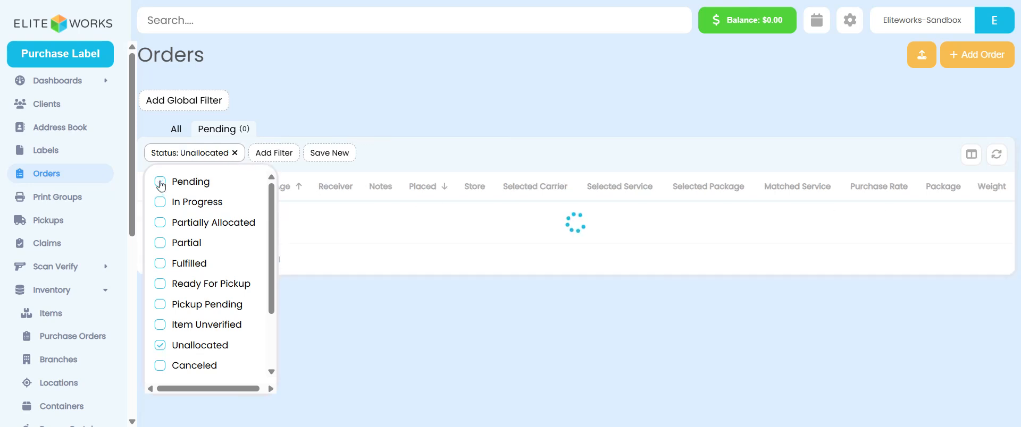
pyautogui.click(338, 155)
pyautogui.write('U')
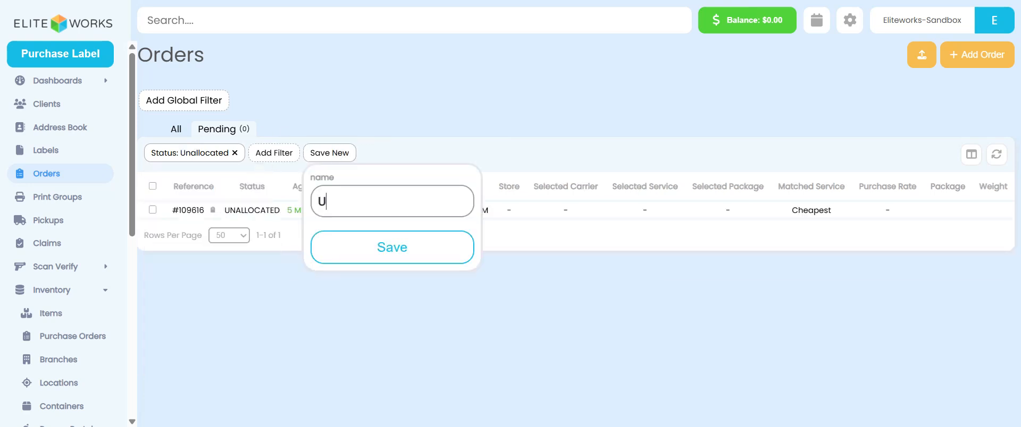
pyautogui.write('nallocated')
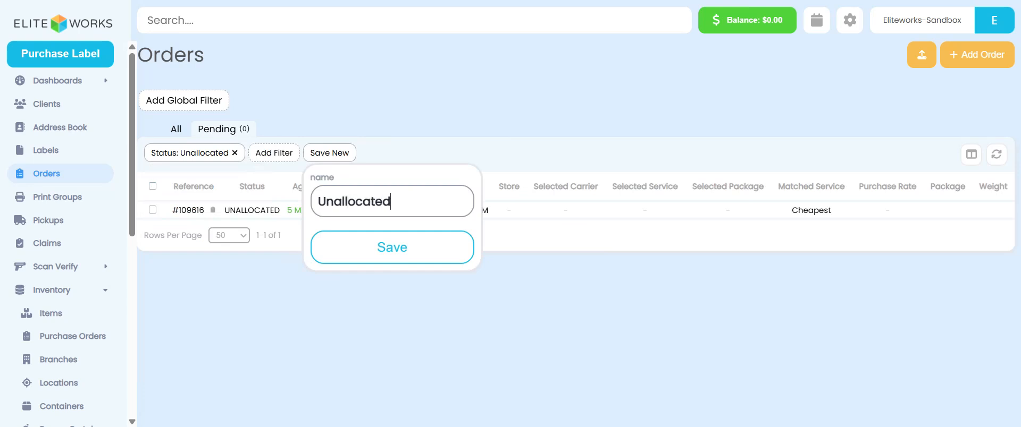
pyautogui.click(363, 246)
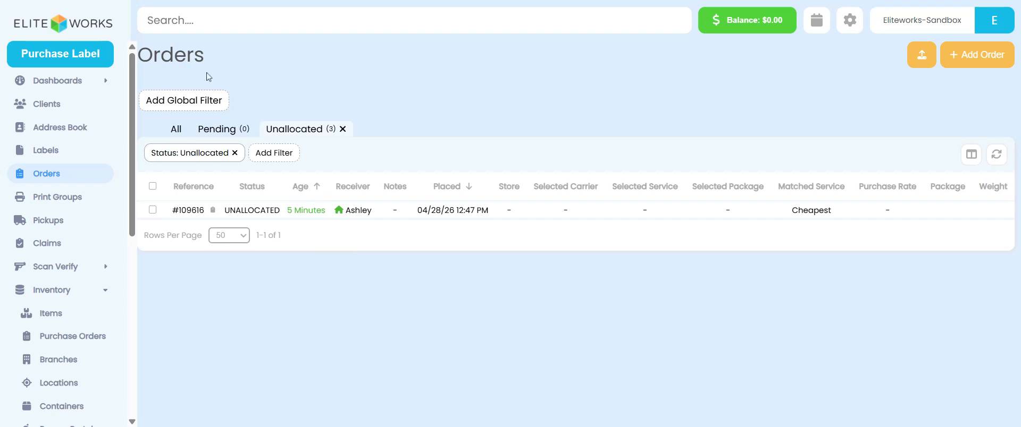
# - Reload the Orders page and open the saved Unallocated view
pyautogui.doubleClick(314, 129)
pyautogui.click(400, 76)
pyautogui.press('F5')
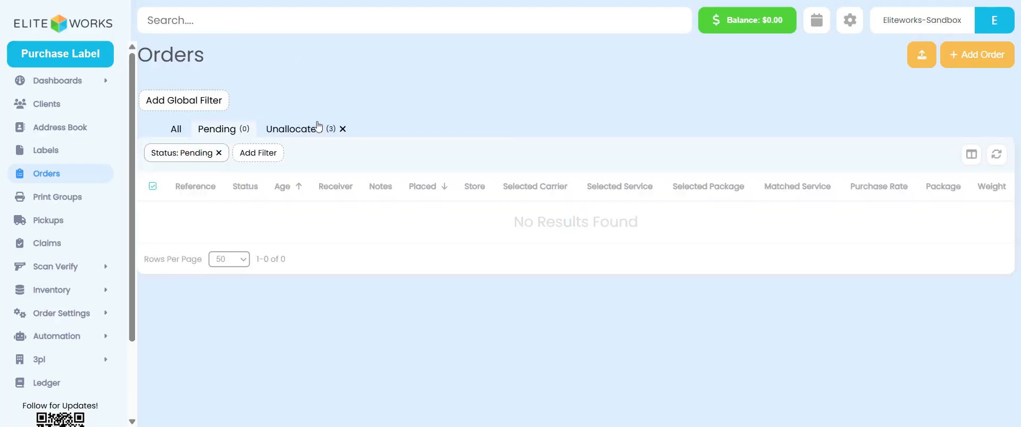
pyautogui.click(275, 131)
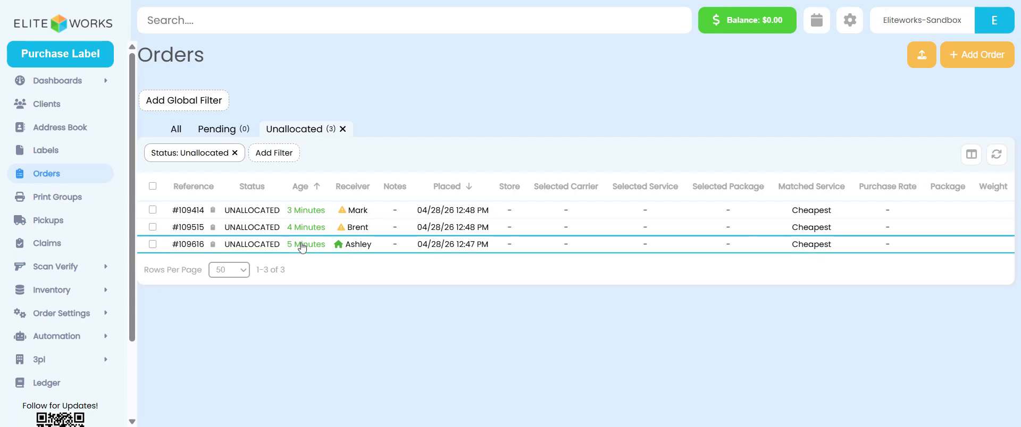
# - Select all orders in the Unallocated view, run allocation on them, and refresh the list
pyautogui.click(152, 187)
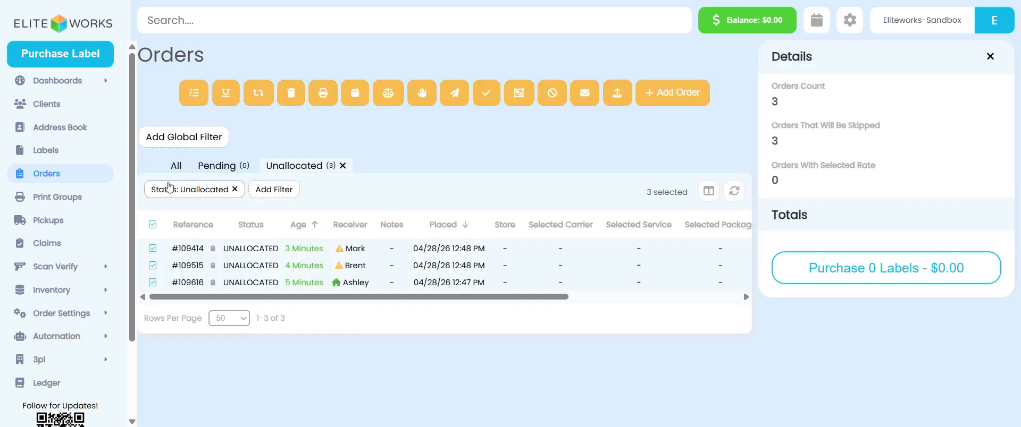
pyautogui.click(199, 99)
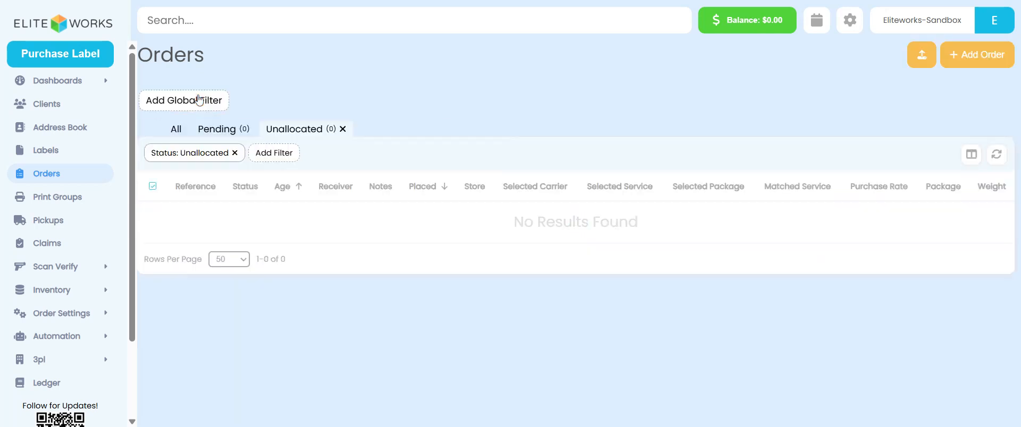
pyautogui.click(997, 155)
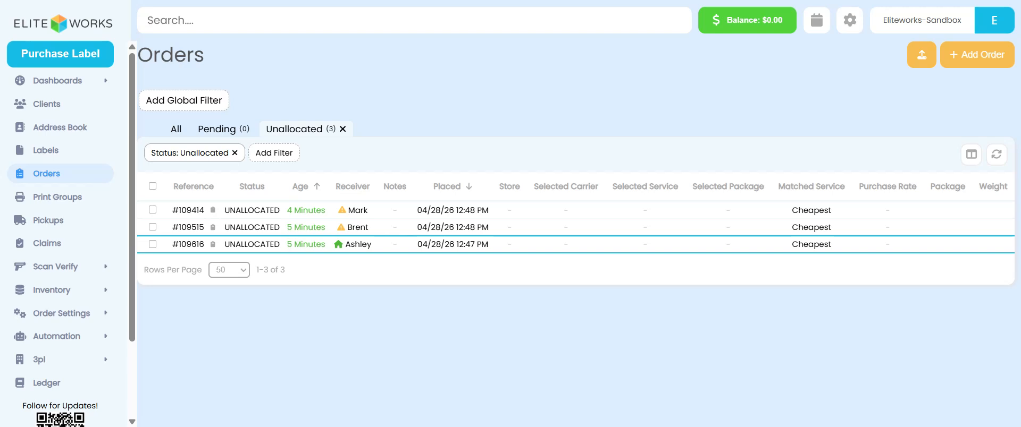
# - Open the inventory Allocation page and review the unpickable items, out-of-stock items and the items listed for each order
pyautogui.click(62, 296)
pyautogui.scroll(-2, 63, 314)
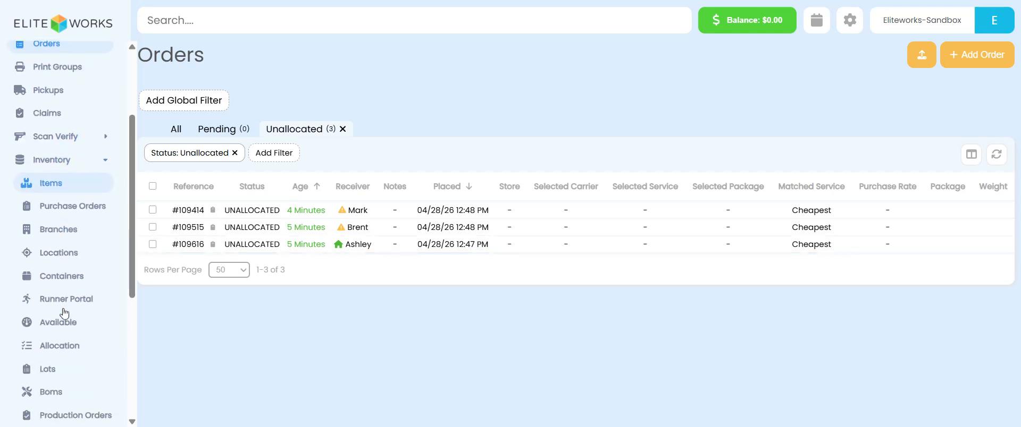
pyautogui.click(69, 296)
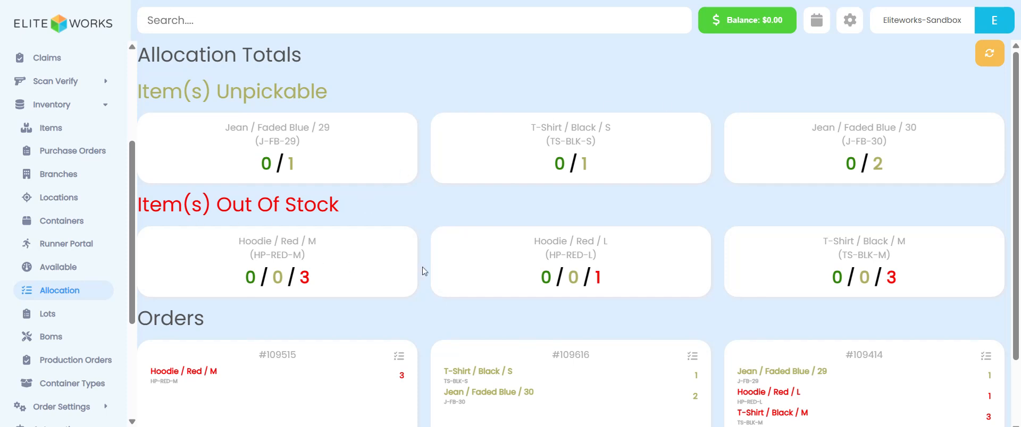
pyautogui.scroll(-2, 776, 238)
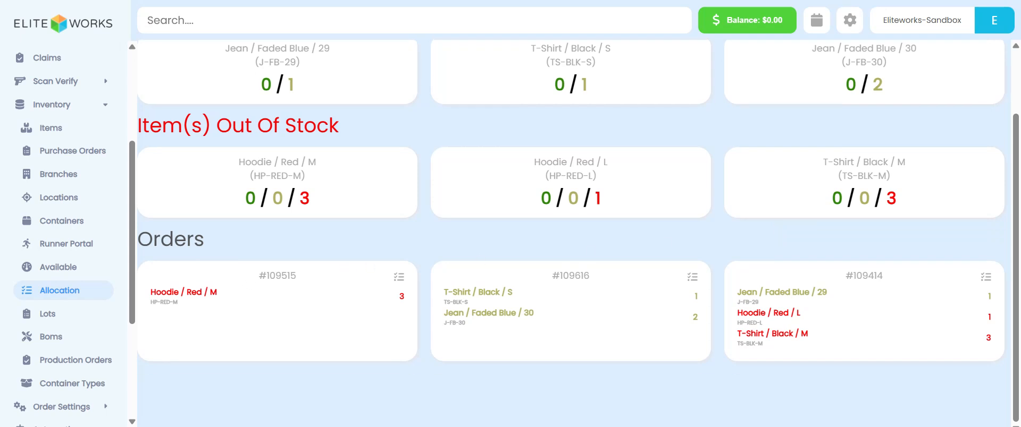
pyautogui.moveTo(161, 292); pyautogui.dragTo(227, 297)
pyautogui.click(318, 315)
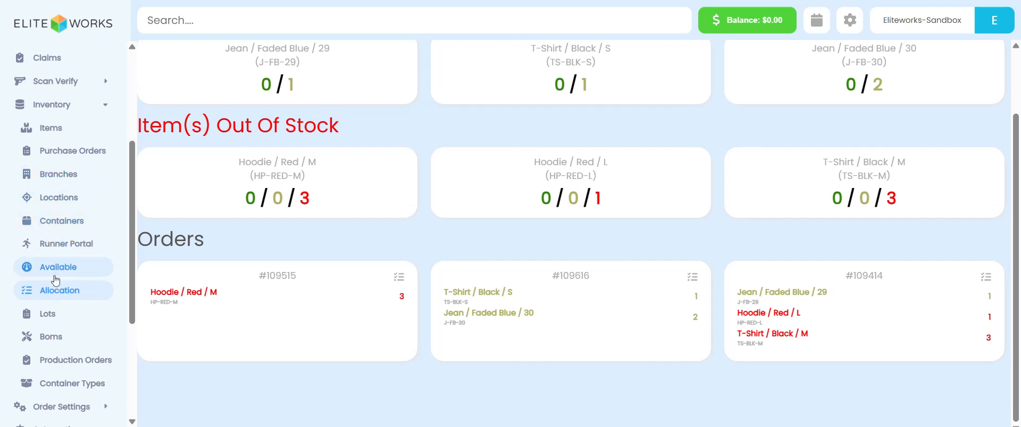
# - In the Runner Portal, pull the full quantities of Jean / Faded Blue / 28, Jean / Faded Blue / 29 and Hoodie / Red / S from Bay 1
pyautogui.click(66, 243)
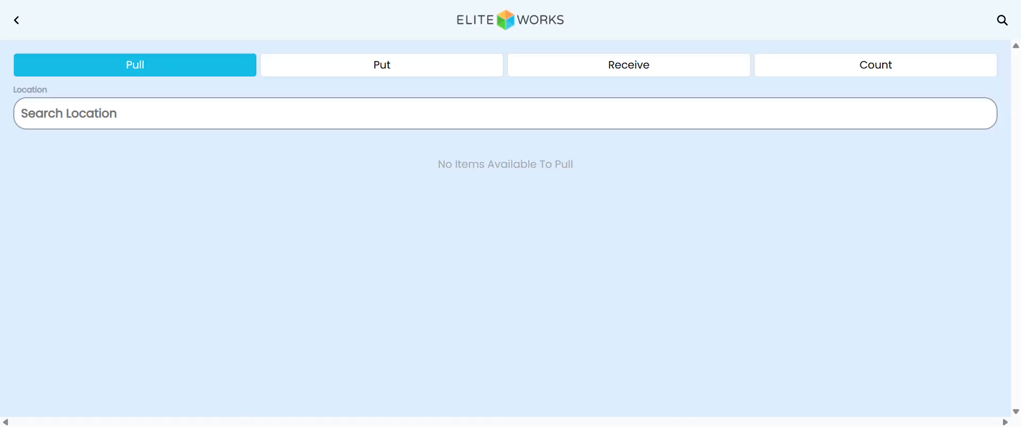
pyautogui.click(128, 114)
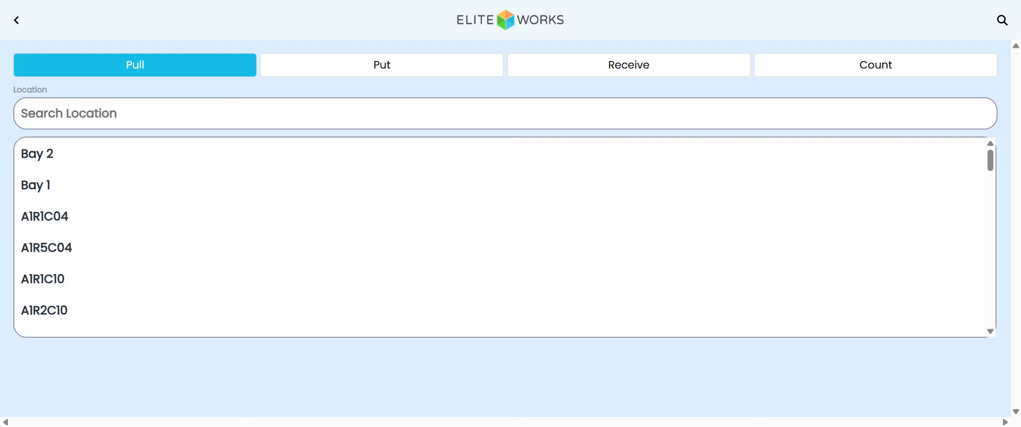
pyautogui.click(32, 185)
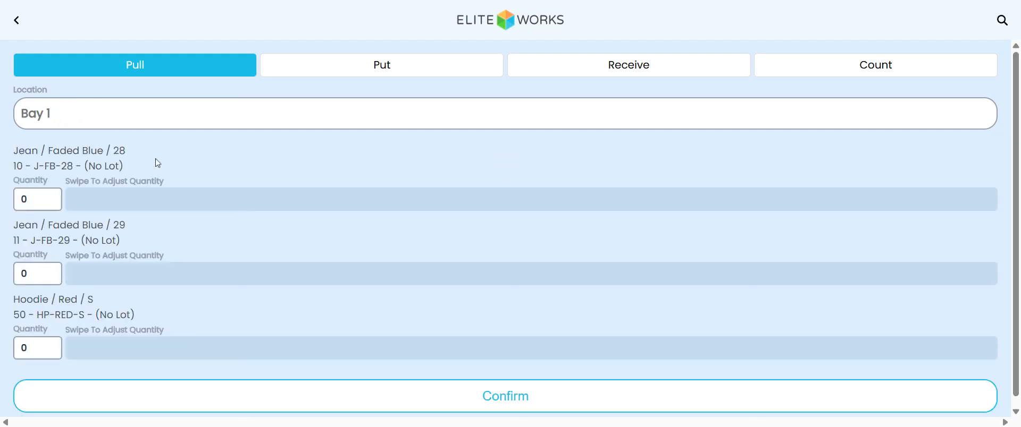
pyautogui.moveTo(86, 197); pyautogui.dragTo(187, 200)
pyautogui.moveTo(108, 280); pyautogui.dragTo(291, 272)
pyautogui.moveTo(82, 353); pyautogui.dragTo(298, 372)
pyautogui.click(393, 399)
pyautogui.click(387, 231)
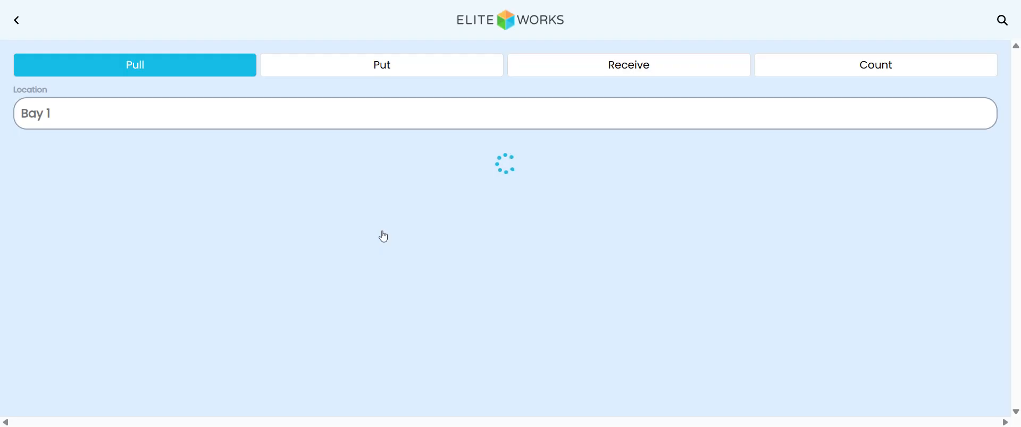
# - Pull all 100 T-Shirt / Black / S, 100 T-Shirt / Black / L and 20 Jean / Faded Blue / 30 from Bay 2
pyautogui.click(87, 113)
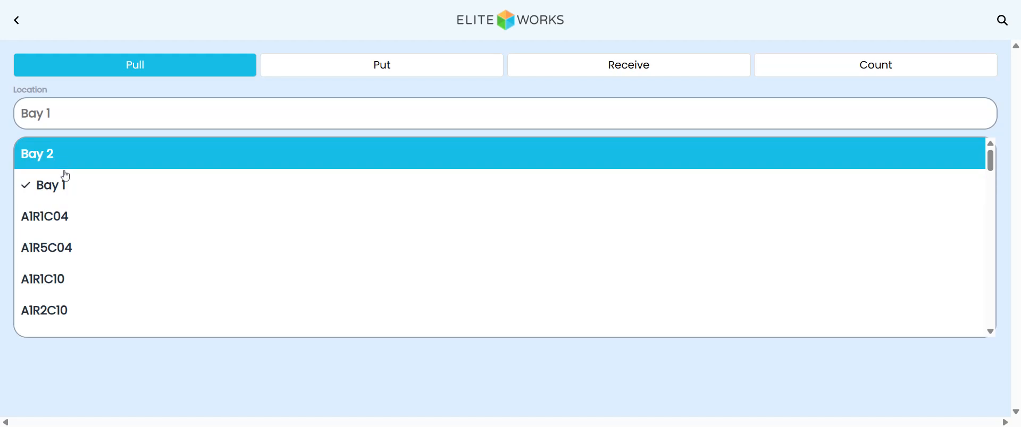
pyautogui.click(71, 156)
pyautogui.moveTo(79, 199); pyautogui.dragTo(270, 217)
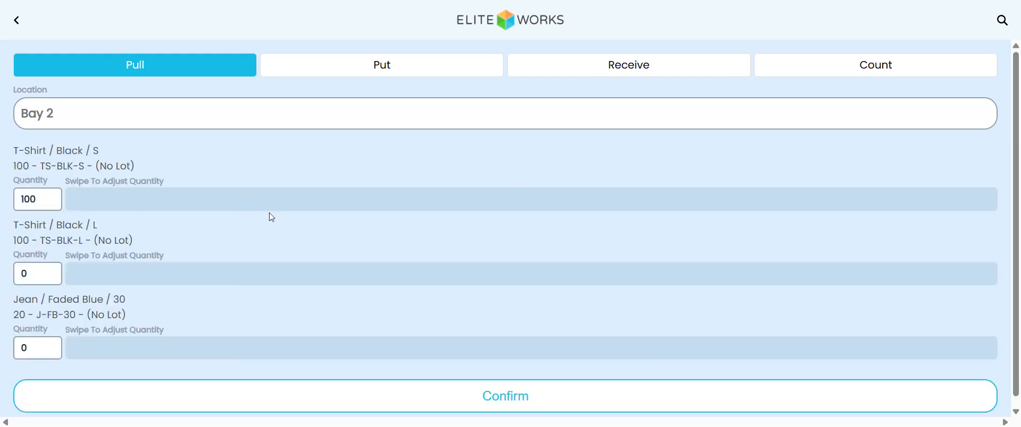
pyautogui.moveTo(95, 287); pyautogui.dragTo(238, 292)
pyautogui.moveTo(113, 350); pyautogui.dragTo(300, 358)
pyautogui.click(353, 393)
pyautogui.click(378, 240)
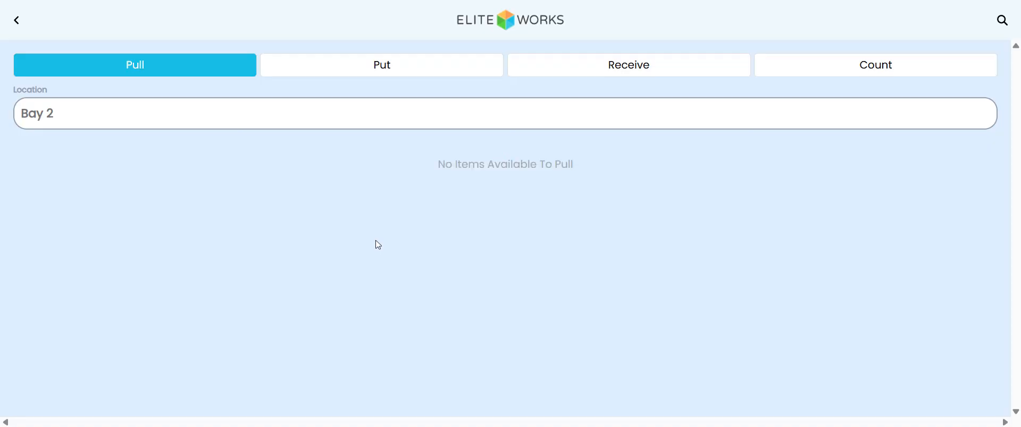
# - Switch to putting stock away and put all 100 T-Shirt / Black / L into location A1R1C04
pyautogui.click(390, 78)
pyautogui.click(101, 121)
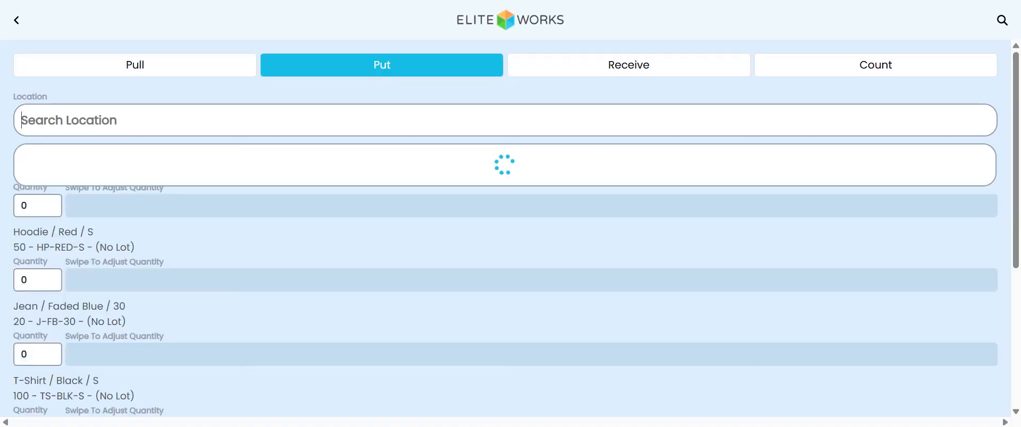
pyautogui.click(69, 236)
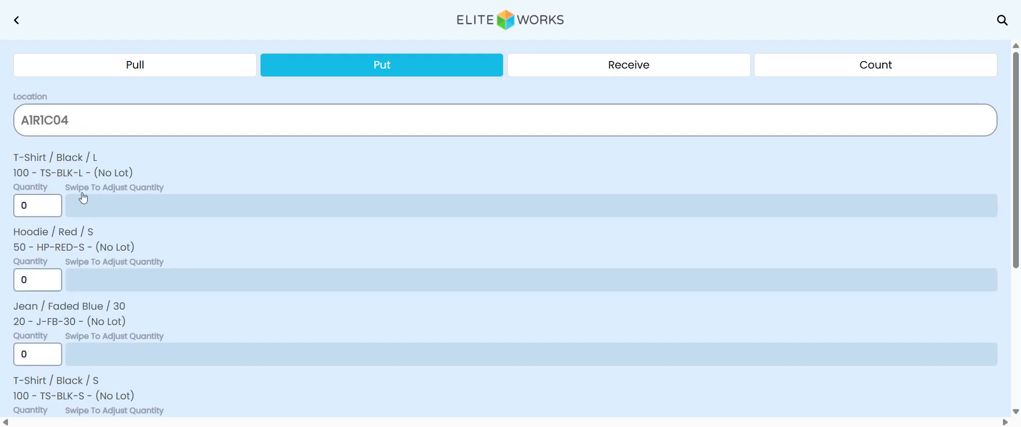
pyautogui.moveTo(83, 213); pyautogui.dragTo(330, 220)
pyautogui.moveTo(103, 280); pyautogui.dragTo(262, 294)
pyautogui.moveTo(132, 282); pyautogui.dragTo(37, 282)
pyautogui.scroll(-5, 244, 223)
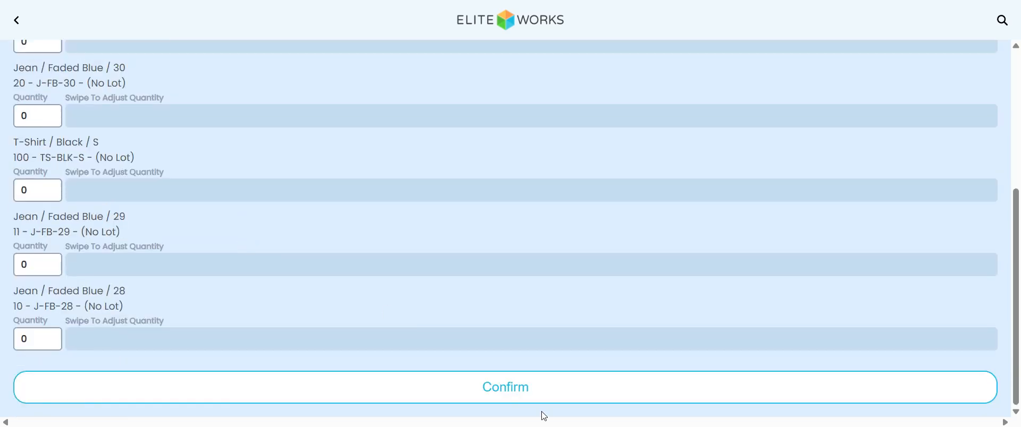
pyautogui.click(529, 392)
pyautogui.click(439, 227)
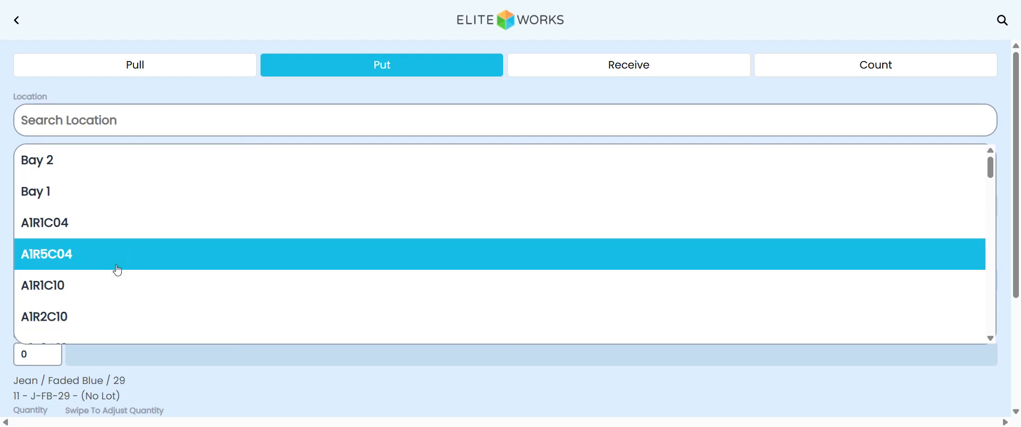
# - Put all 50 Hoodie / Red / S into location A1R1C10 and confirm the move
pyautogui.click(114, 281)
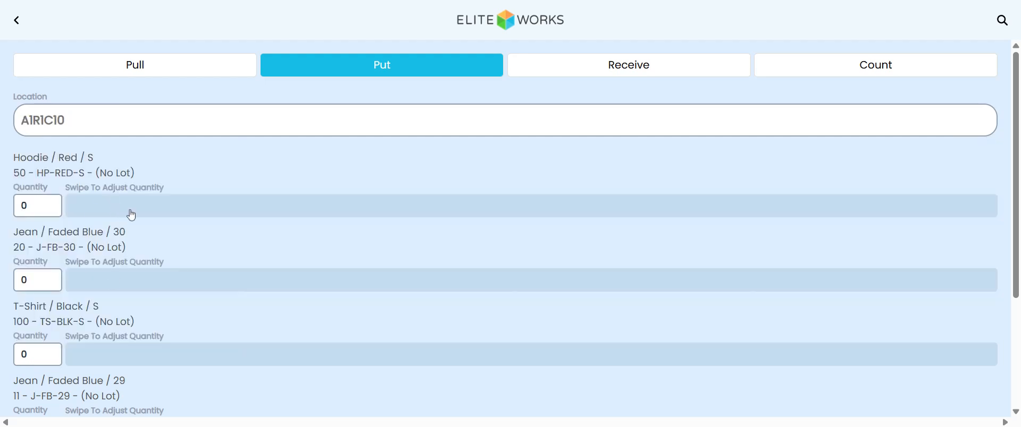
pyautogui.moveTo(129, 212); pyautogui.dragTo(237, 221)
pyautogui.scroll(-3, 435, 344)
pyautogui.click(496, 402)
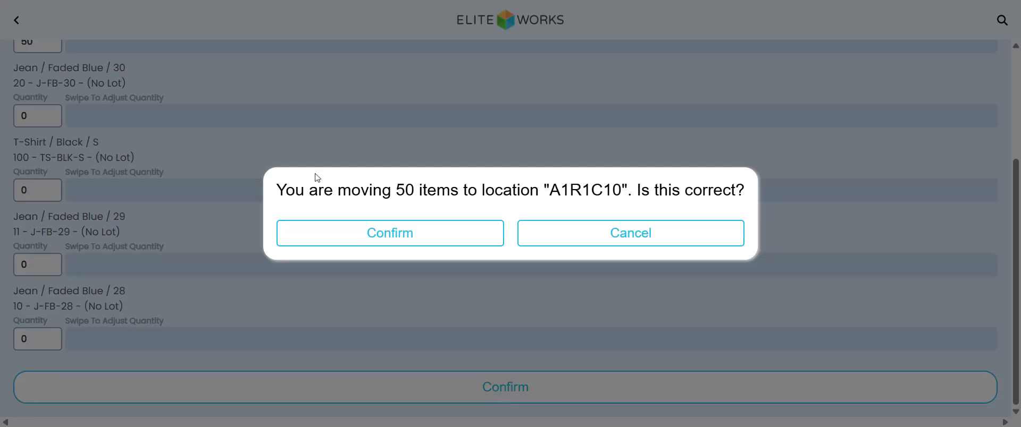
pyautogui.click(354, 305)
# - Put 20 Jean / Faded Blue / 30, 100 T-Shirt / Black / S, 11 Jean / Faded Blue / 29 and 10 Jean / Faded Blue / 28 into A1R1C10
pyautogui.click(154, 121)
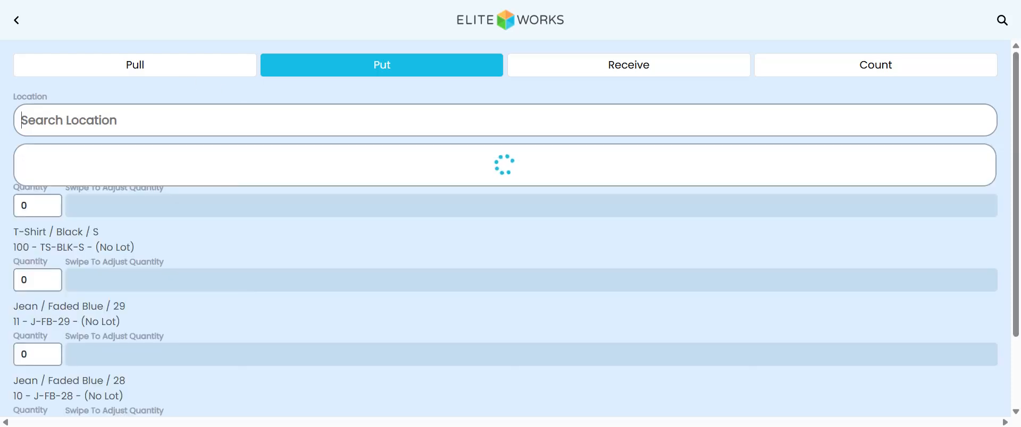
pyautogui.click(84, 294)
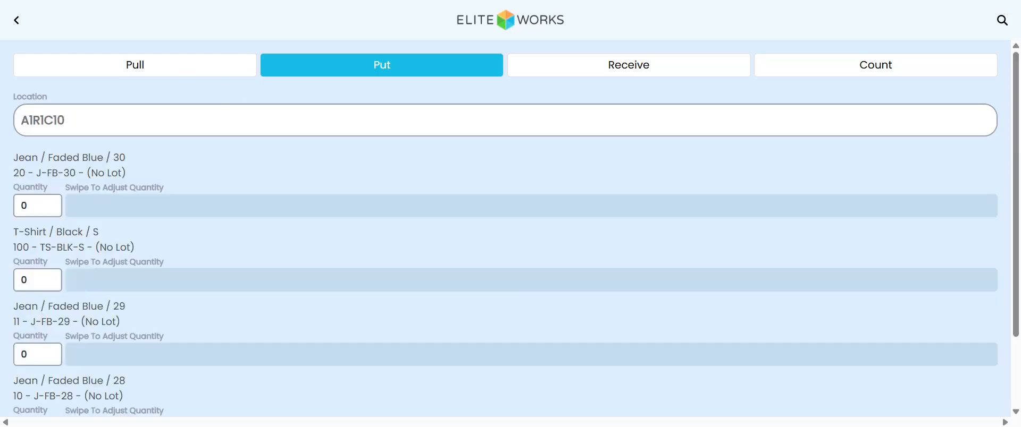
pyautogui.moveTo(104, 204); pyautogui.dragTo(173, 235)
pyautogui.moveTo(77, 275); pyautogui.dragTo(266, 274)
pyautogui.moveTo(97, 353); pyautogui.dragTo(349, 361)
pyautogui.scroll(-3, 110, 329)
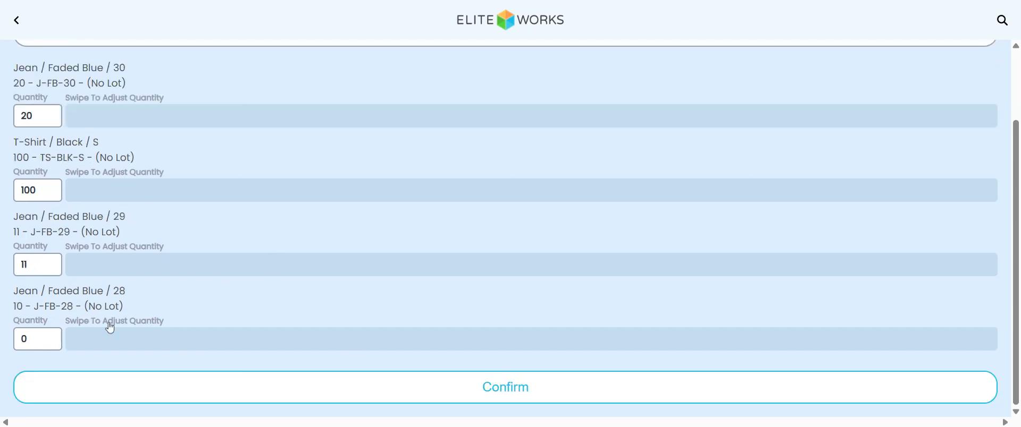
pyautogui.moveTo(103, 341); pyautogui.dragTo(321, 356)
pyautogui.click(430, 387)
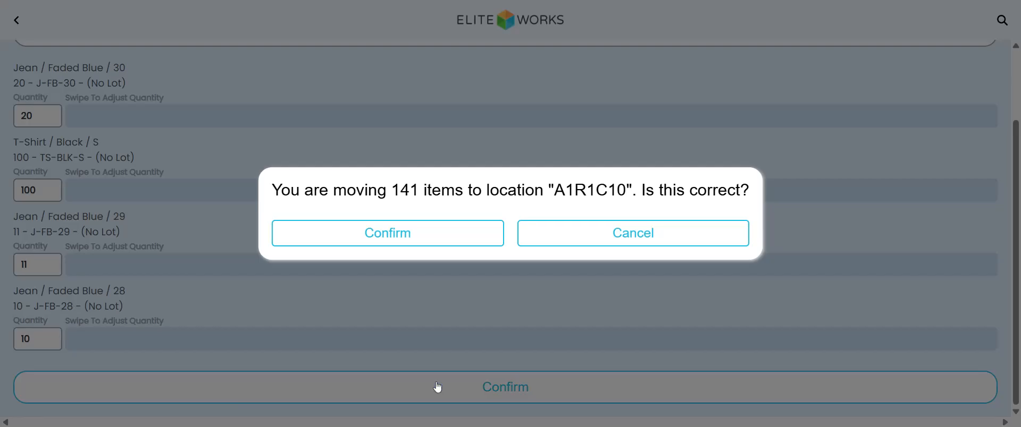
pyautogui.click(396, 233)
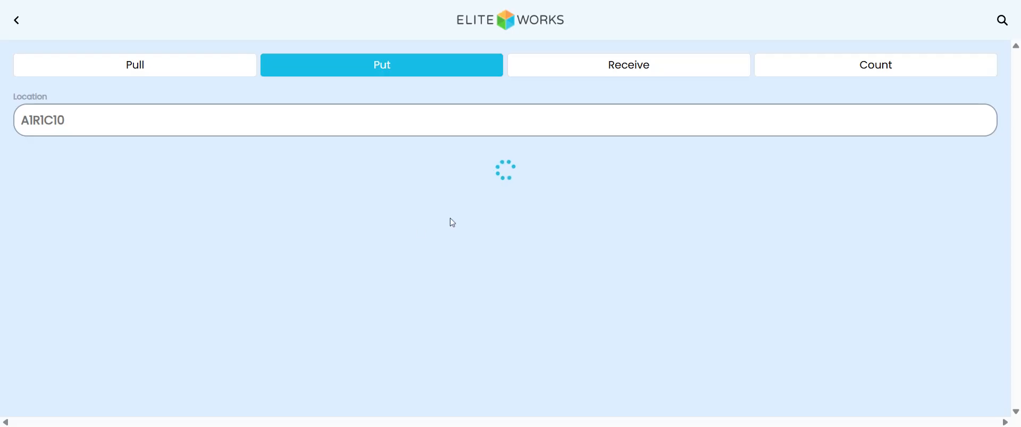
# - Leave the Runner Portal, open the inventory Allocation page, and review the in-stock items, out-of-stock items and each order's requirements
pyautogui.click(16, 21)
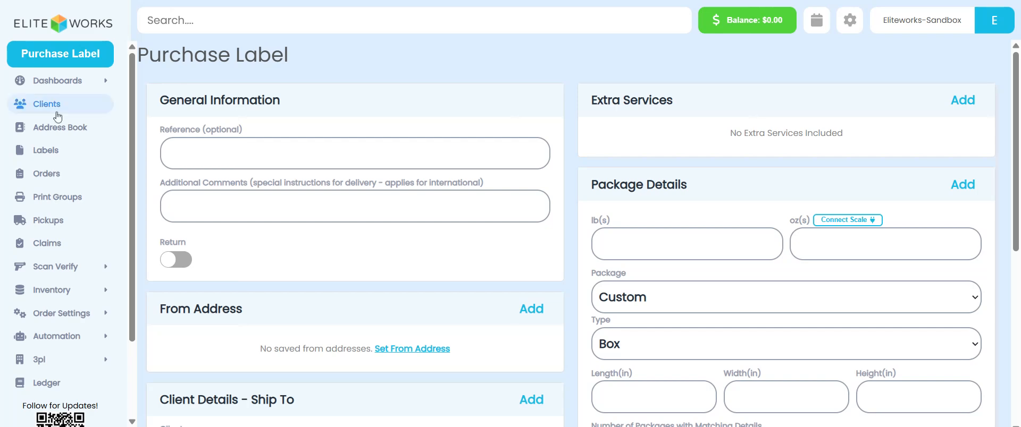
pyautogui.click(64, 292)
pyautogui.scroll(-3, 67, 351)
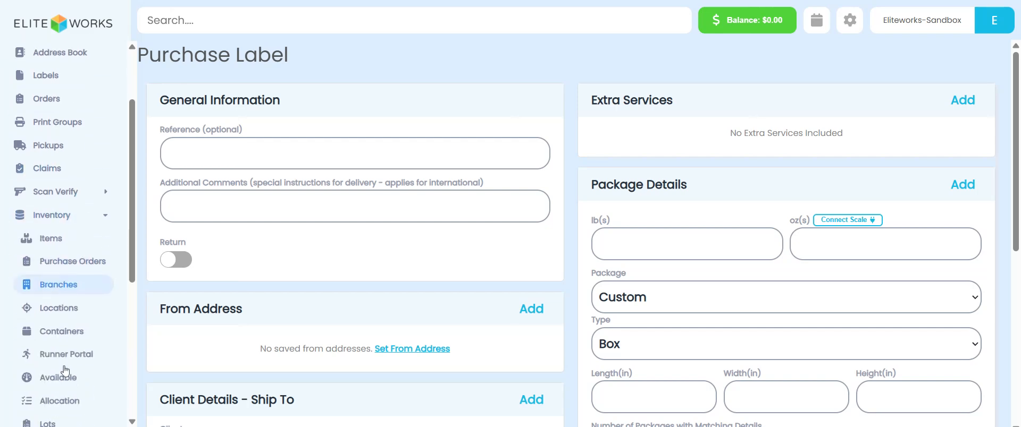
pyautogui.click(63, 334)
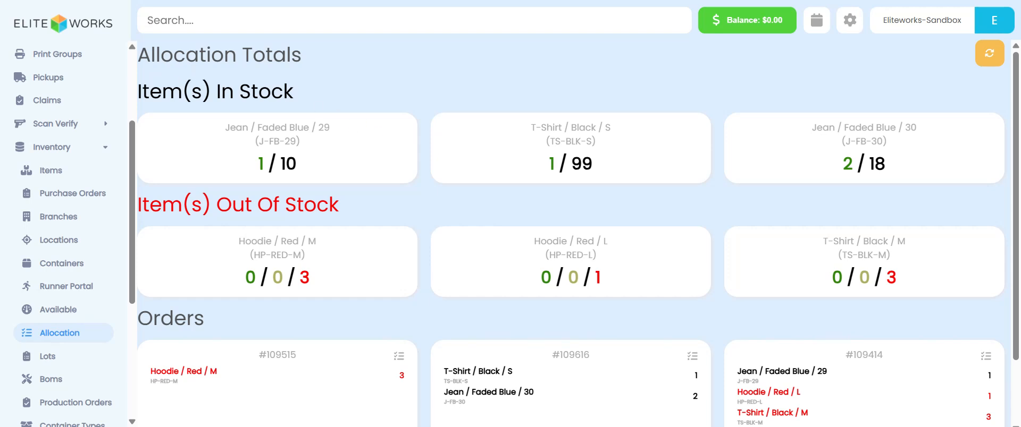
pyautogui.moveTo(298, 165); pyautogui.dragTo(287, 164)
pyautogui.click(382, 180)
pyautogui.scroll(-2, 382, 181)
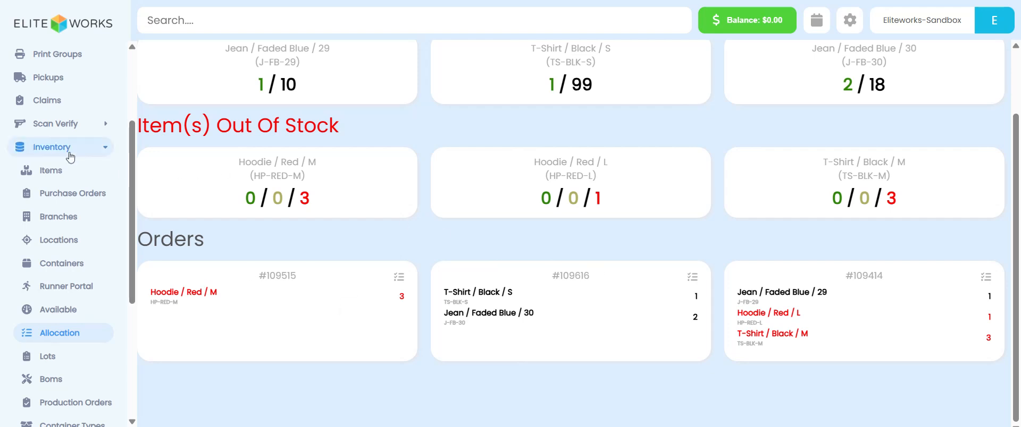
# - Go to the Unallocated orders view, select all orders, run allocation on them, and refresh the list
pyautogui.scroll(1, 69, 159)
pyautogui.click(56, 90)
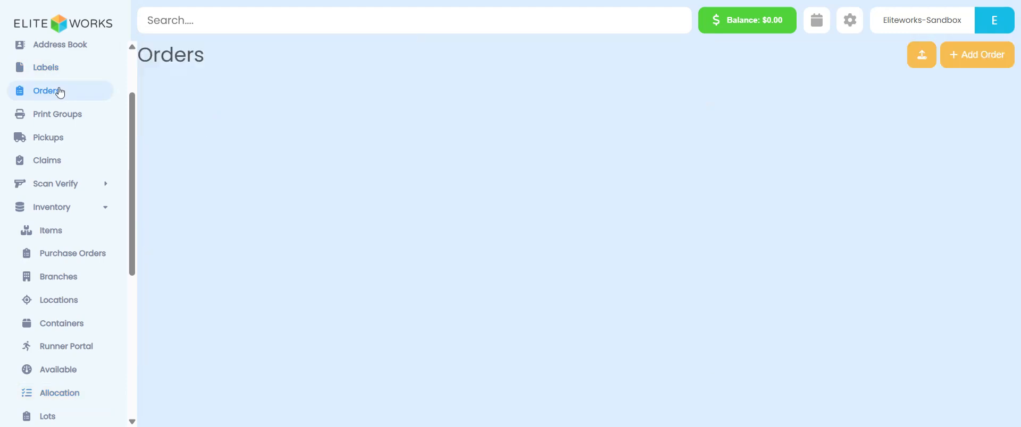
pyautogui.click(319, 129)
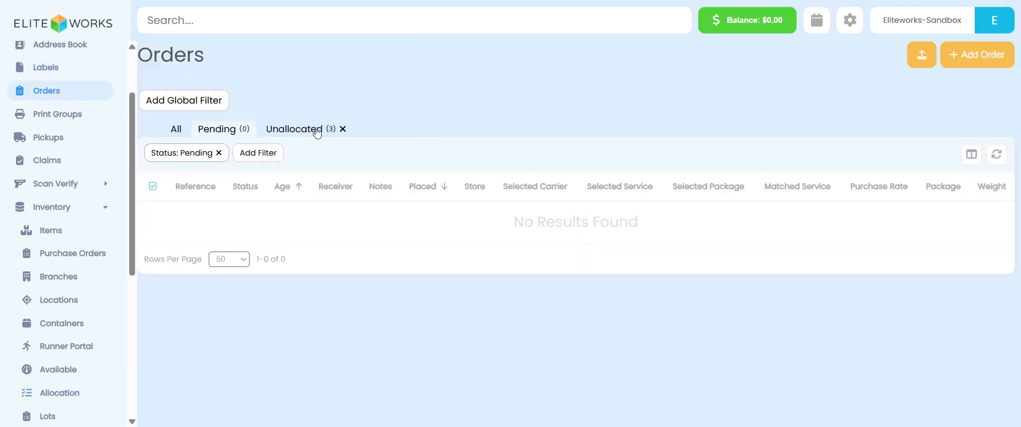
pyautogui.click(154, 187)
pyautogui.click(200, 96)
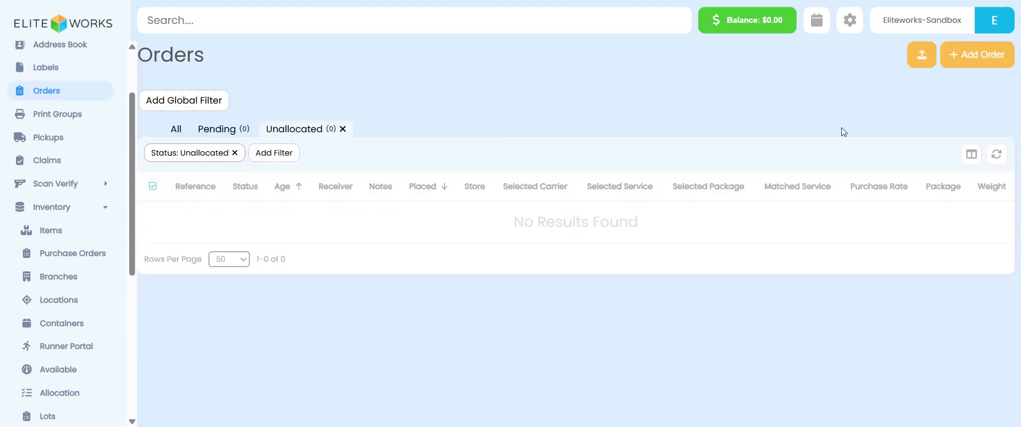
pyautogui.click(996, 154)
pyautogui.click(996, 155)
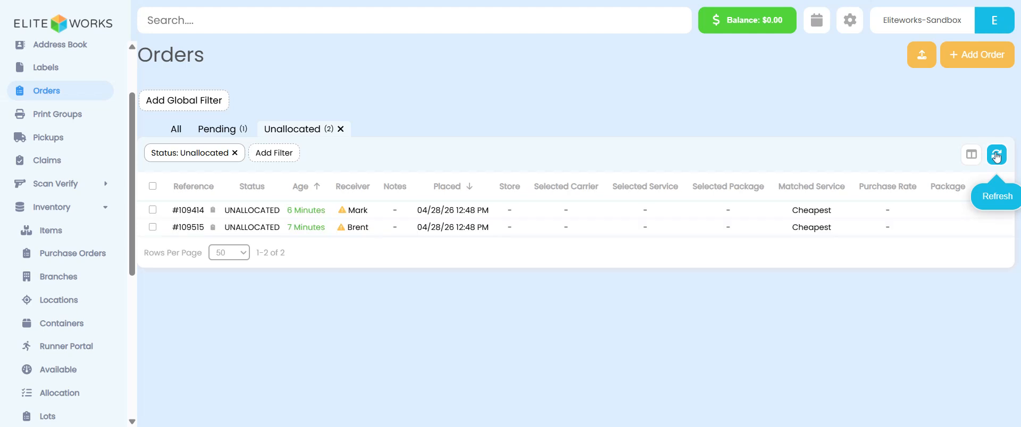
# - Compare the order statuses across the Pending, Unallocated and All order views
pyautogui.click(211, 131)
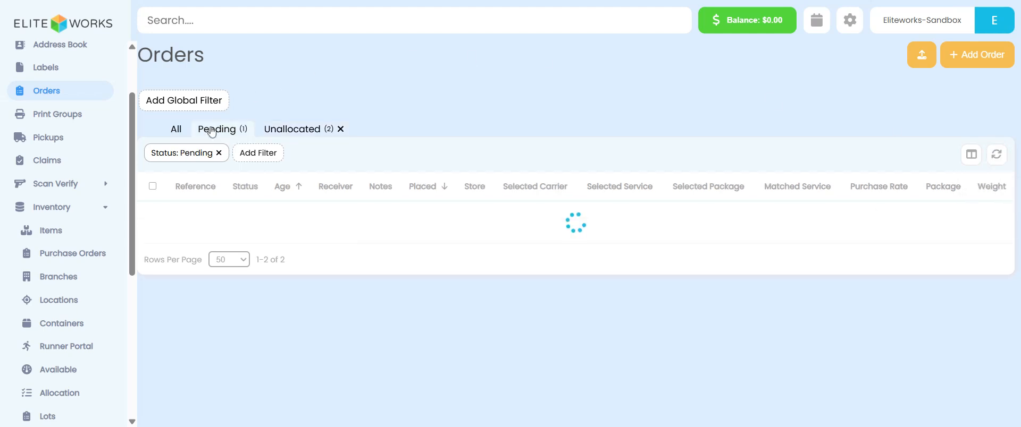
pyautogui.click(301, 129)
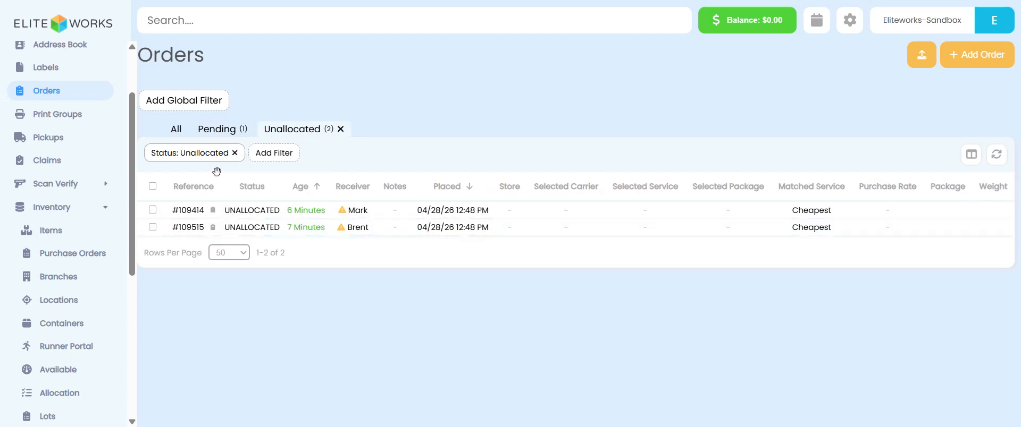
pyautogui.click(217, 132)
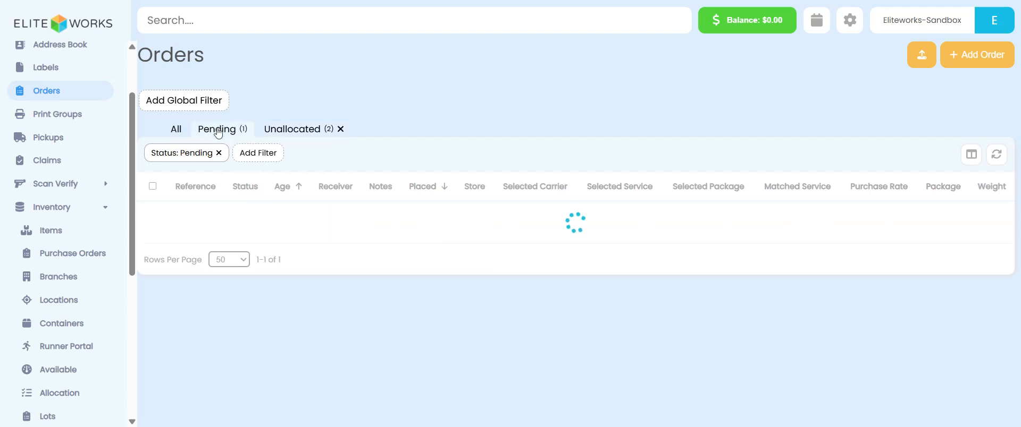
pyautogui.click(176, 132)
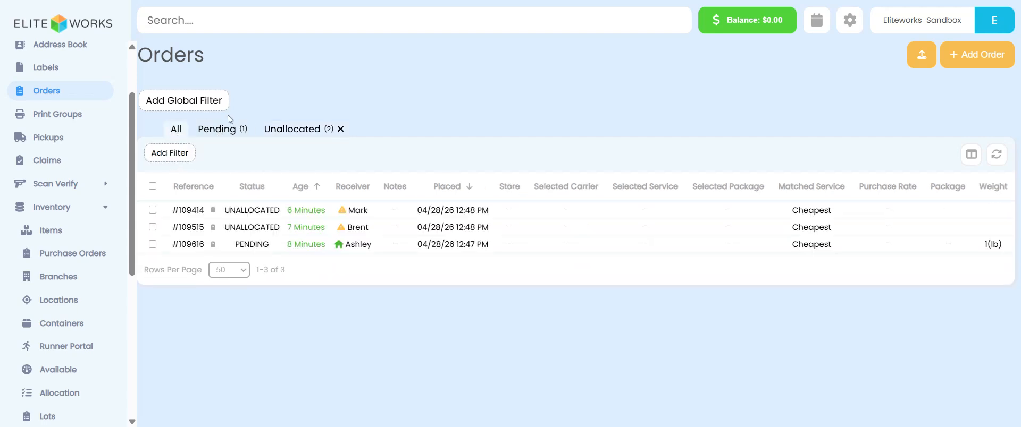
# - Filter all orders by the status Partially Allocated and save the filter as a new view named "Partially Allocated"
pyautogui.click(171, 154)
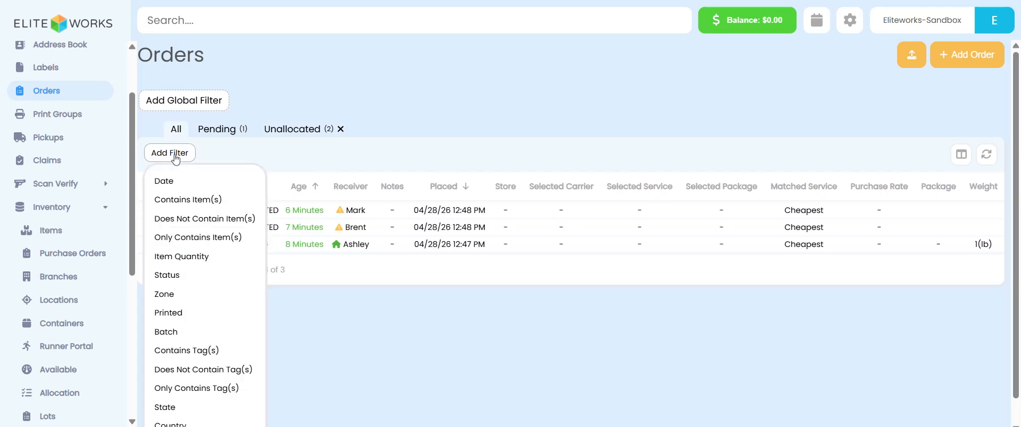
pyautogui.scroll(-1, 189, 303)
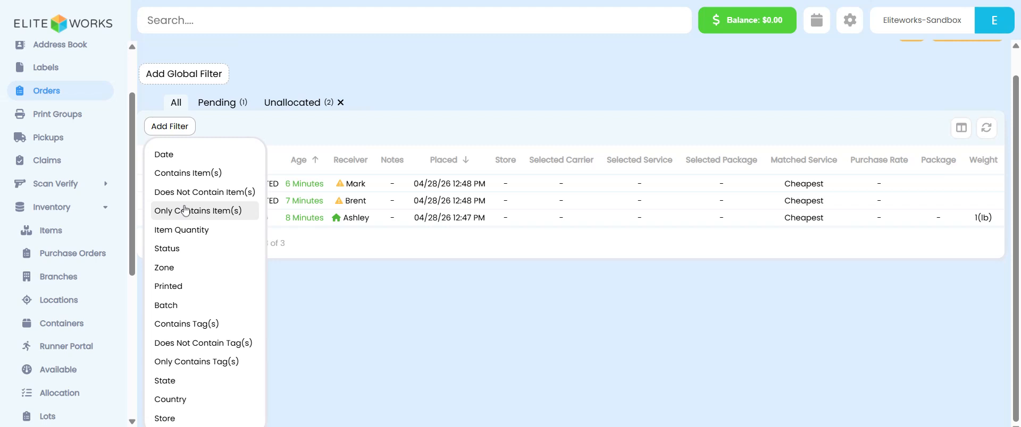
pyautogui.click(183, 248)
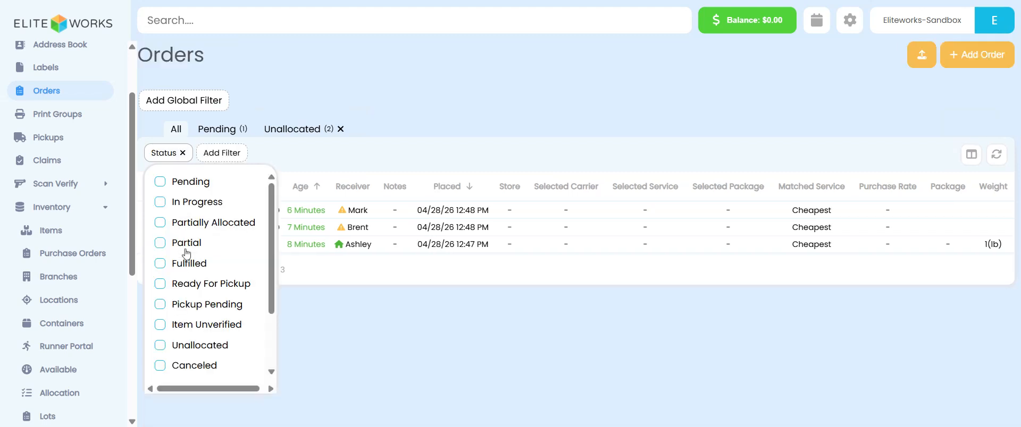
pyautogui.click(160, 223)
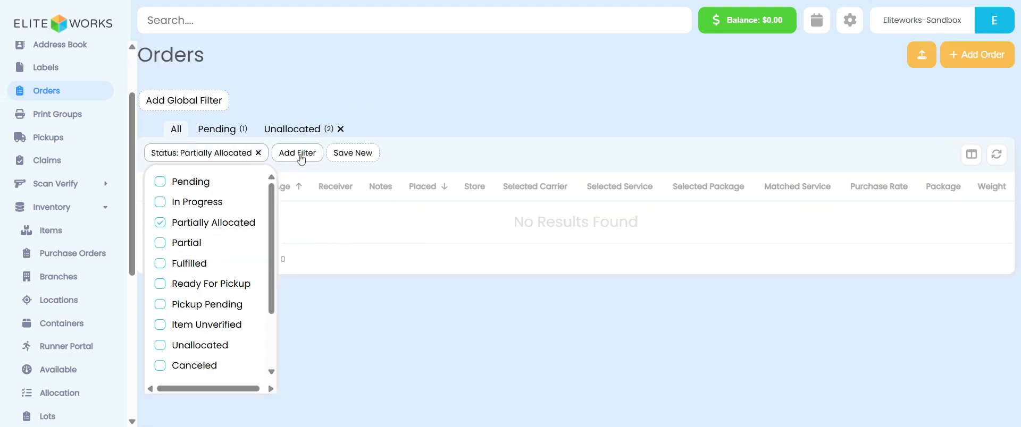
pyautogui.click(351, 158)
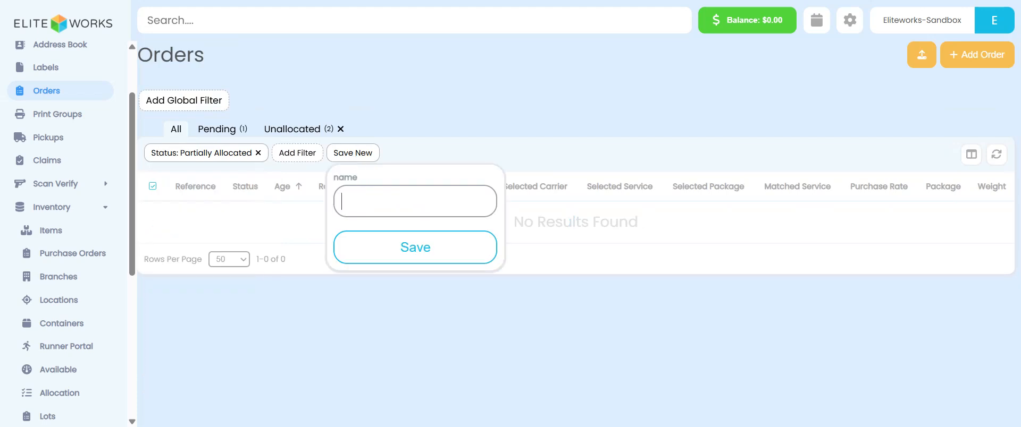
pyautogui.write('Partially Alloc')
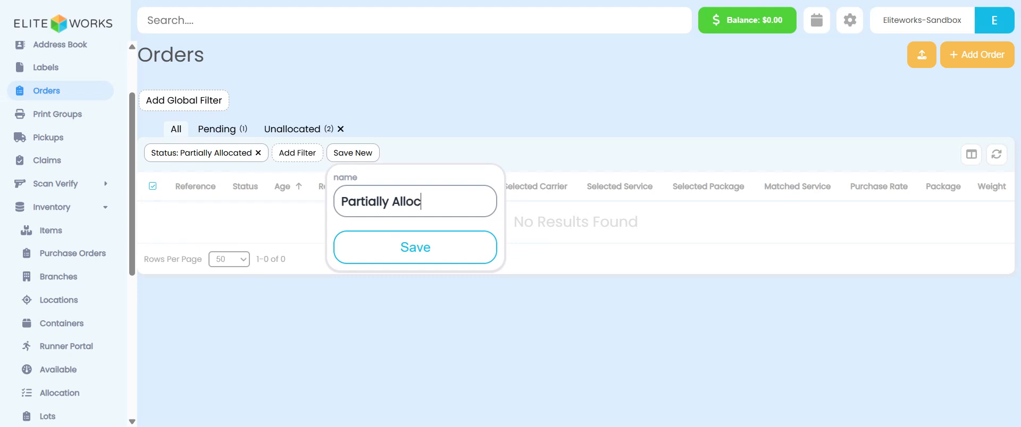
pyautogui.write('ated')
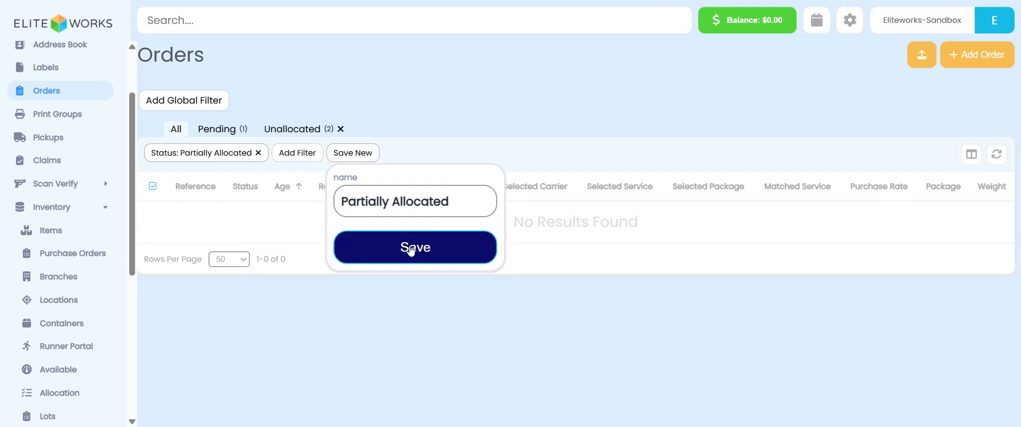
pyautogui.click(409, 249)
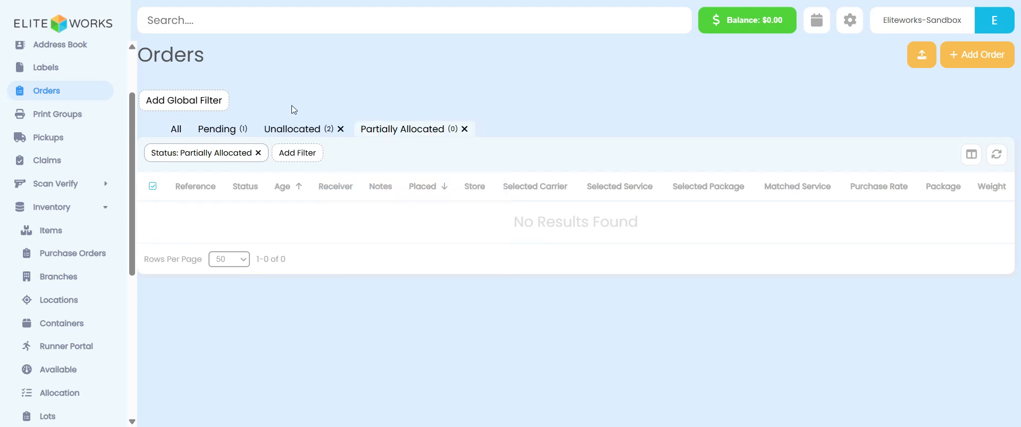
# - Open the inventory Allocation page and run allocation for the order that contains Jean / Faded Blue / 29
pyautogui.click(52, 399)
pyautogui.scroll(-2, 466, 286)
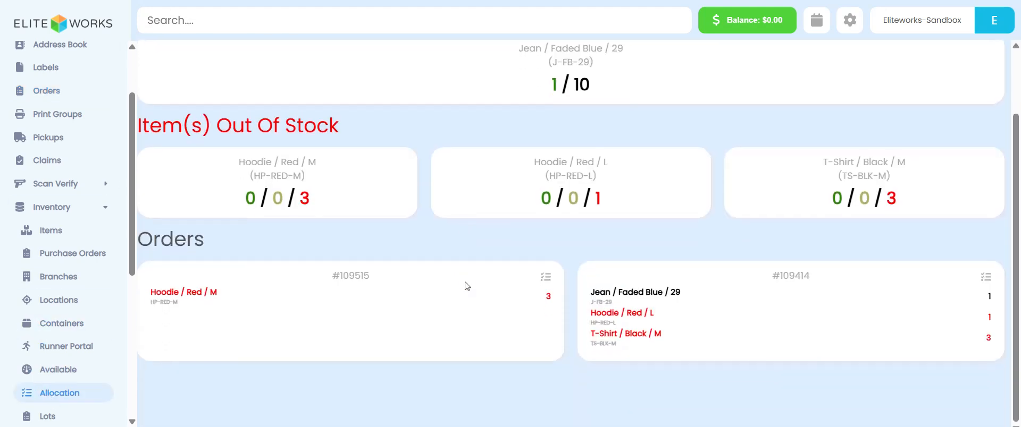
pyautogui.moveTo(590, 292); pyautogui.dragTo(700, 282)
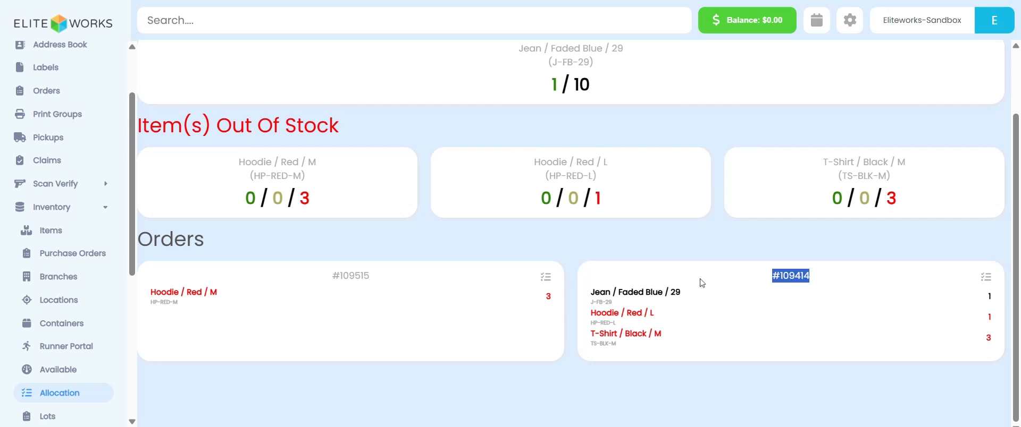
pyautogui.click(724, 314)
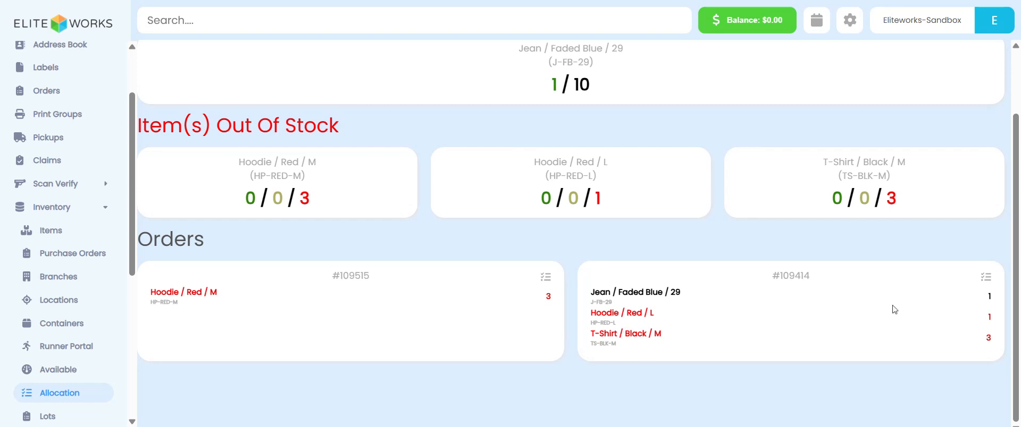
pyautogui.click(984, 281)
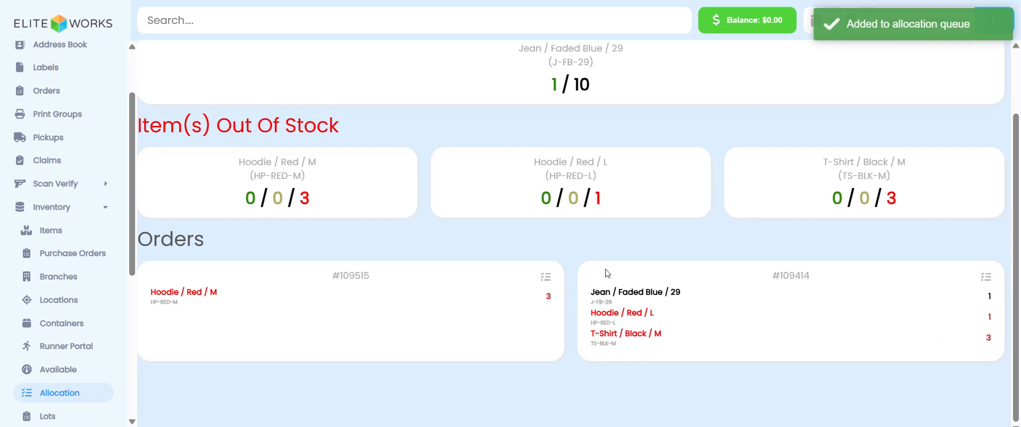
# - Go to the Orders page, refresh the order list, and open the Partially Allocated view
pyautogui.click(40, 91)
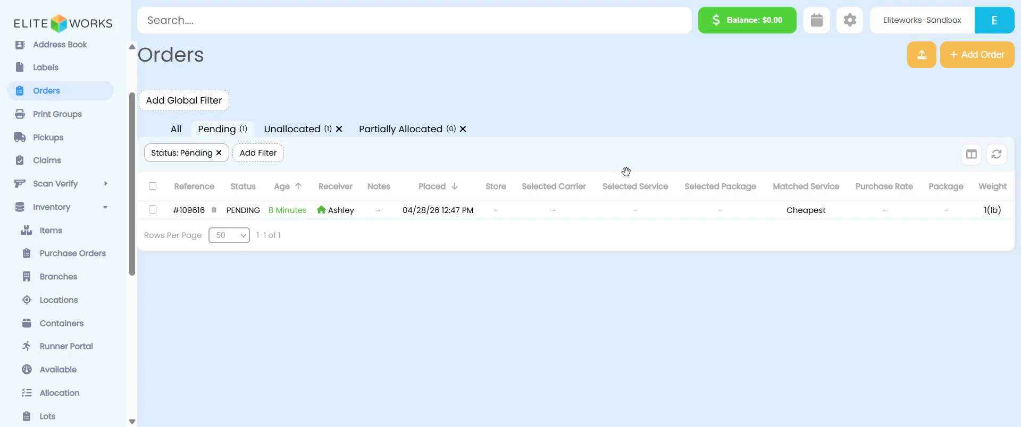
pyautogui.press('F5')
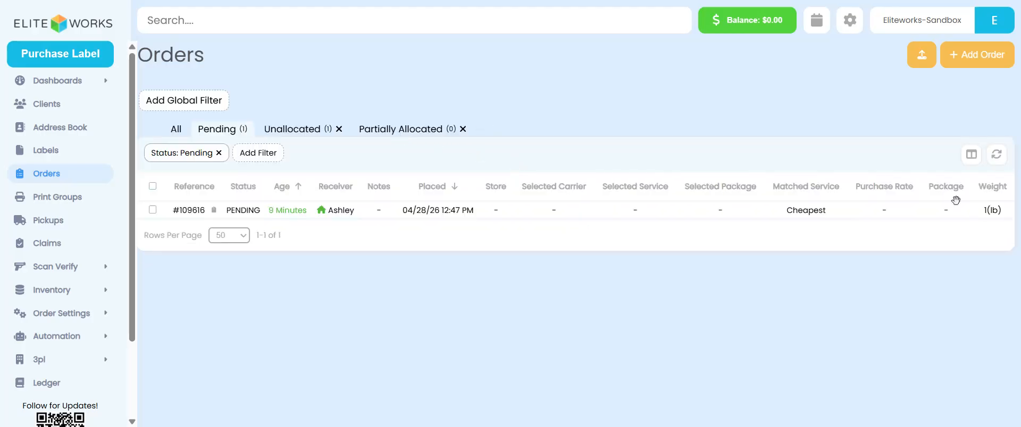
pyautogui.click(998, 157)
pyautogui.click(400, 130)
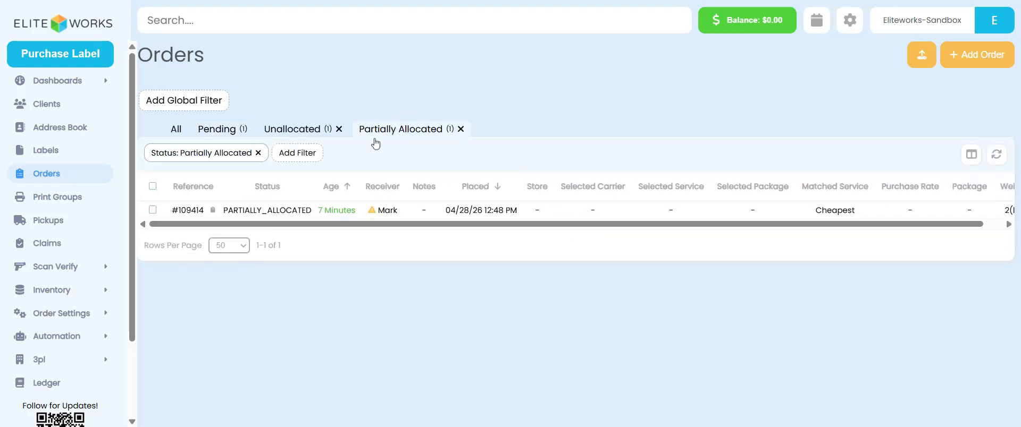
# - Open the partially allocated order and review its products and the item quantities being fulfilled in its package, without changing them
pyautogui.click(259, 214)
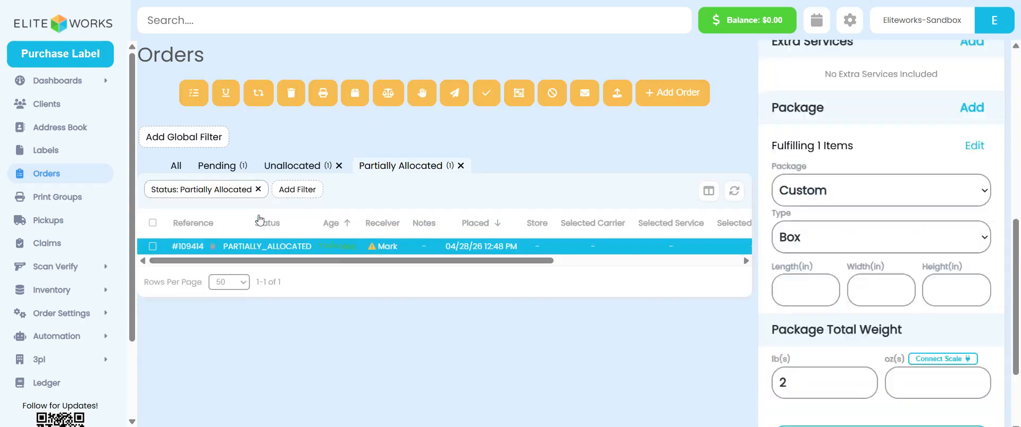
pyautogui.scroll(8, 836, 136)
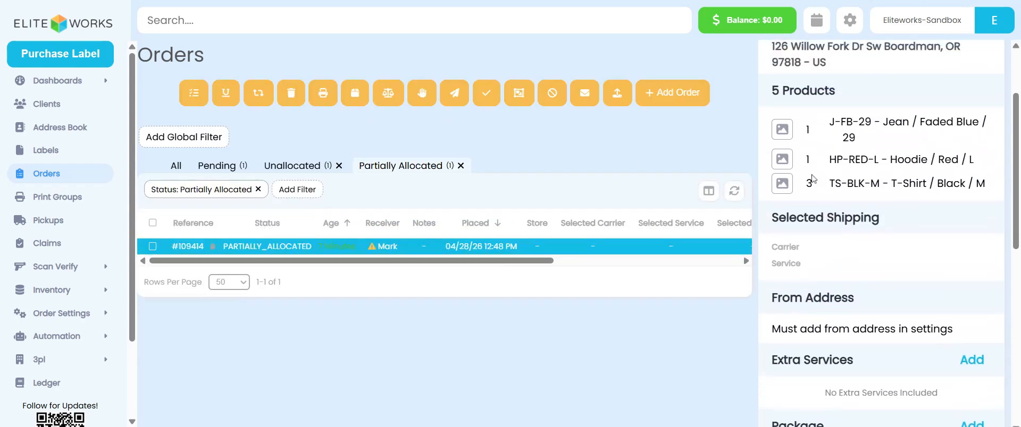
pyautogui.scroll(-6, 857, 202)
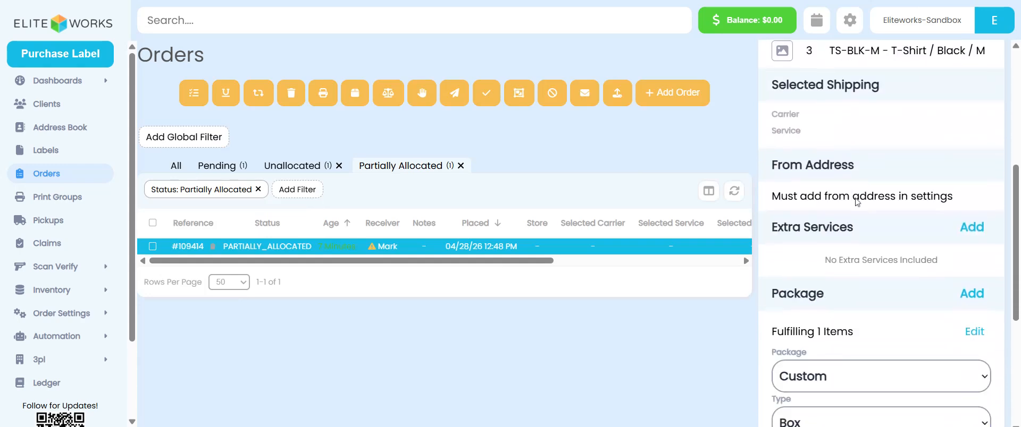
pyautogui.scroll(1, 855, 200)
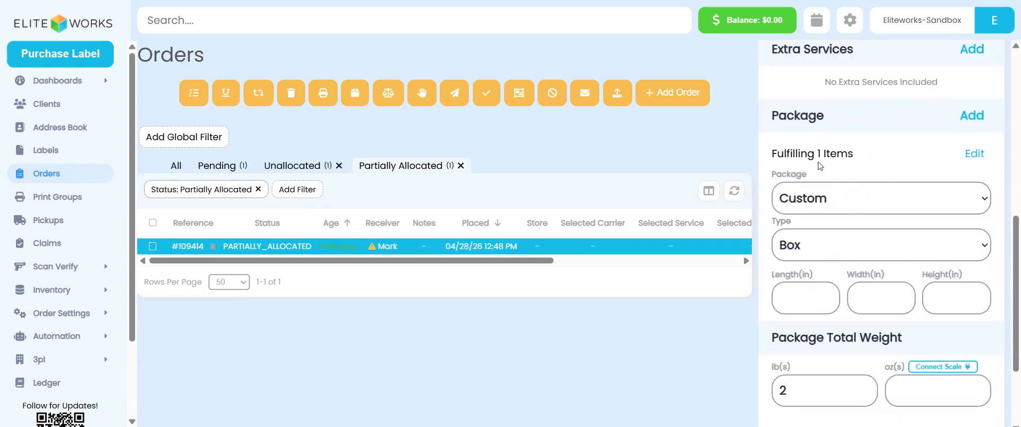
pyautogui.click(975, 154)
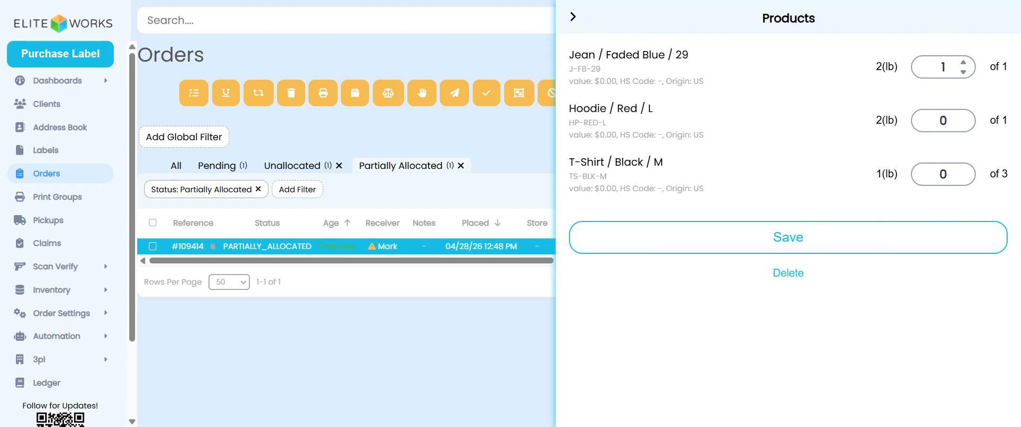
pyautogui.click(573, 16)
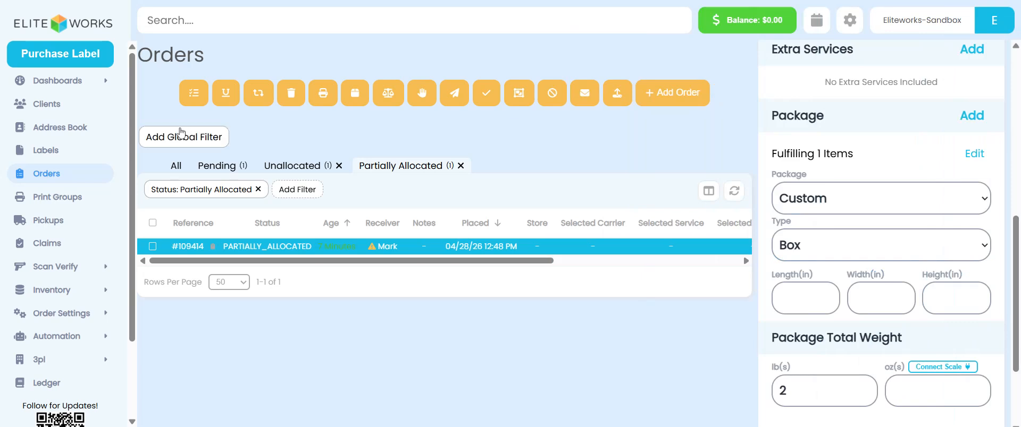
# - Select the order in the Pending view, review its packing slip print options, and close them
pyautogui.click(217, 167)
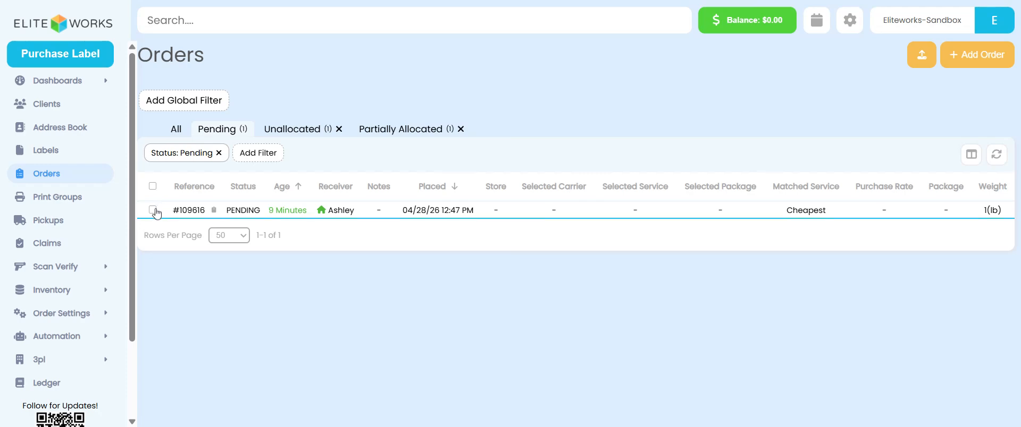
pyautogui.click(152, 210)
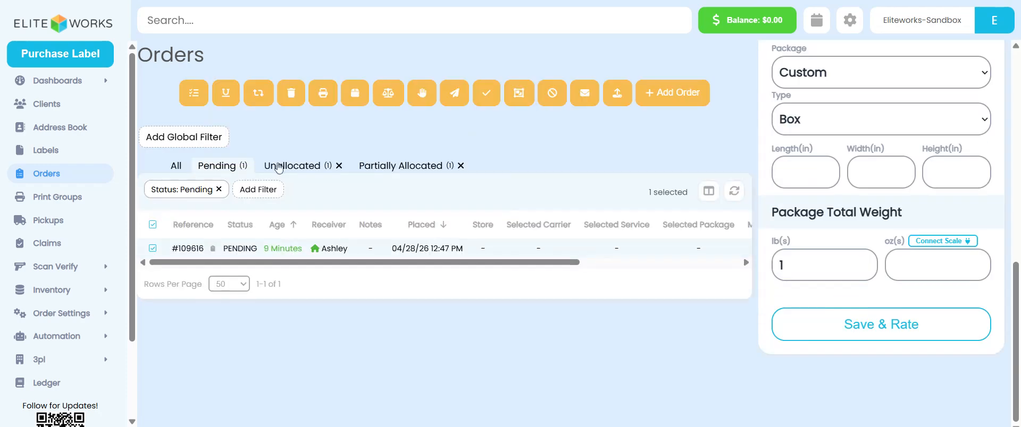
pyautogui.click(319, 94)
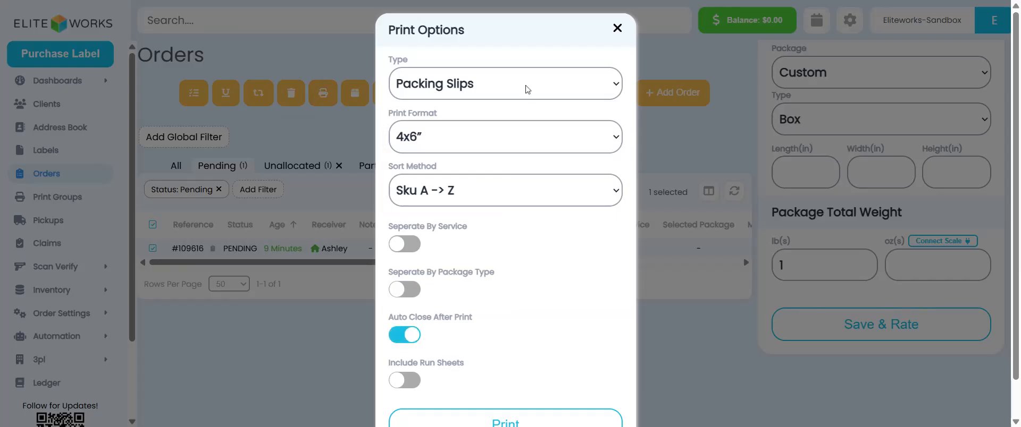
pyautogui.scroll(-1, 452, 265)
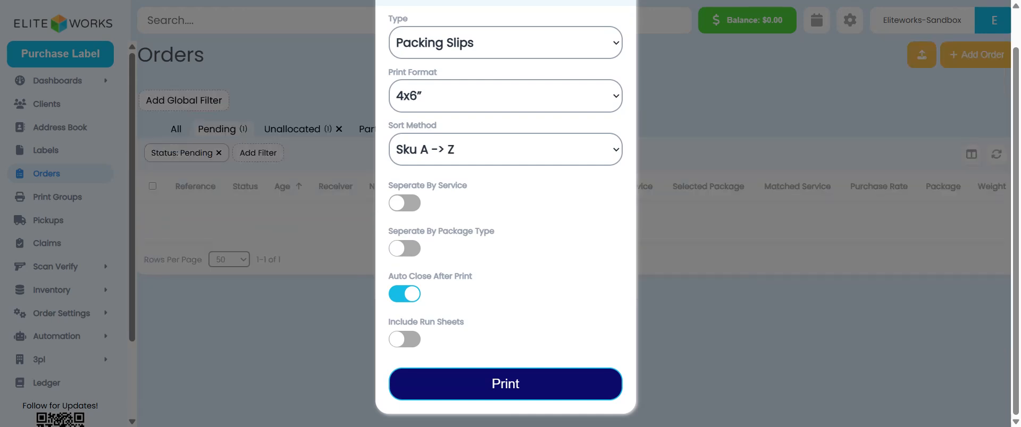
pyautogui.scroll(1, 571, 37)
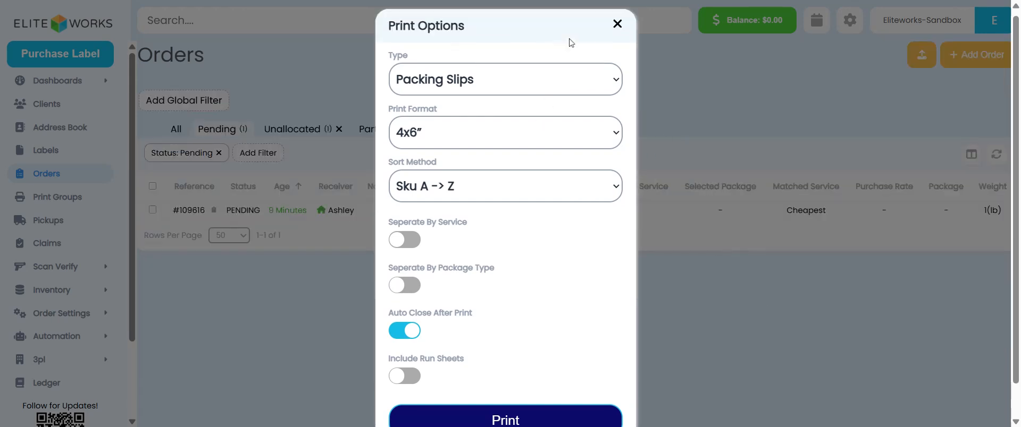
pyautogui.click(615, 28)
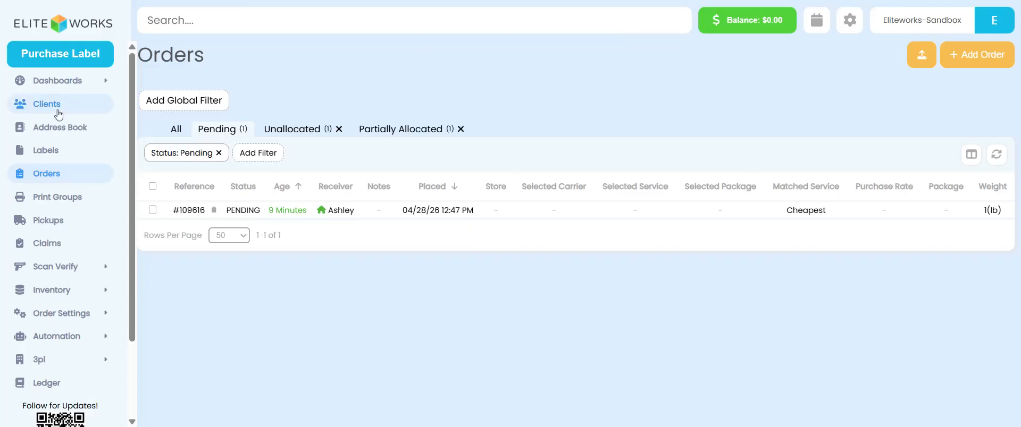
# - Check the order in the Unallocated view, return to the Pending view, select the pending order, and unallocate it
pyautogui.click(307, 136)
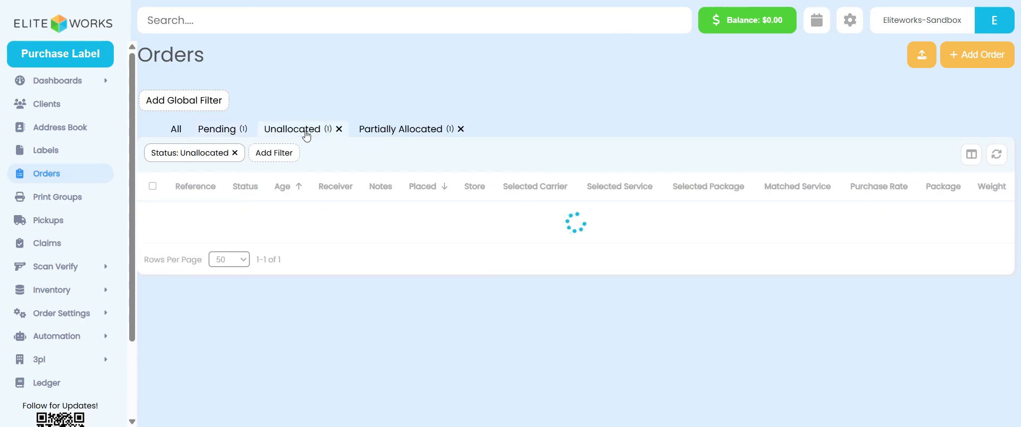
pyautogui.click(152, 187)
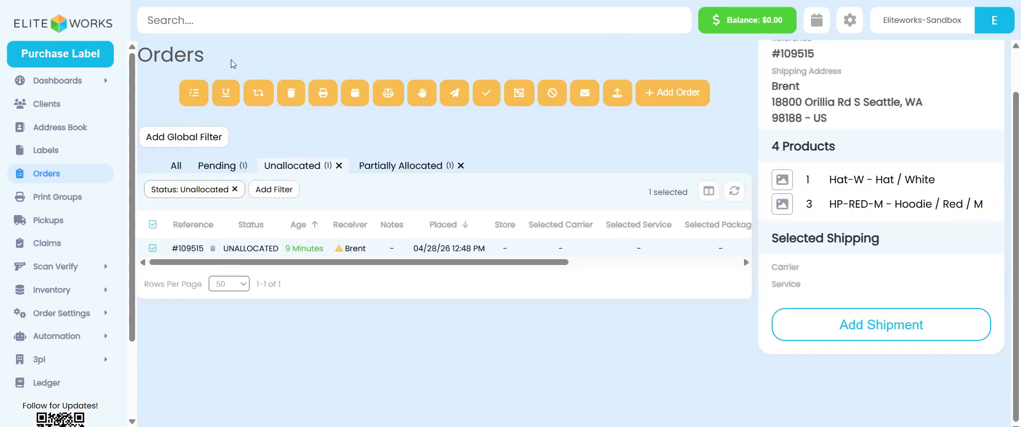
pyautogui.click(213, 166)
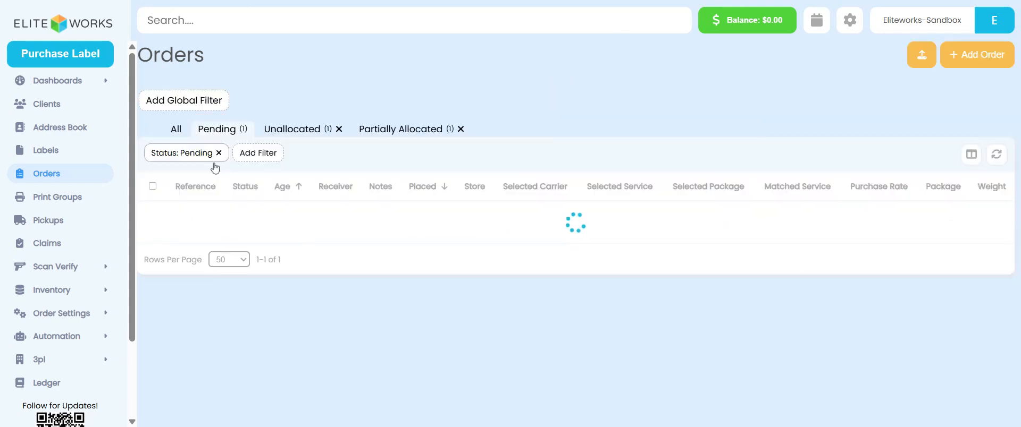
pyautogui.click(152, 210)
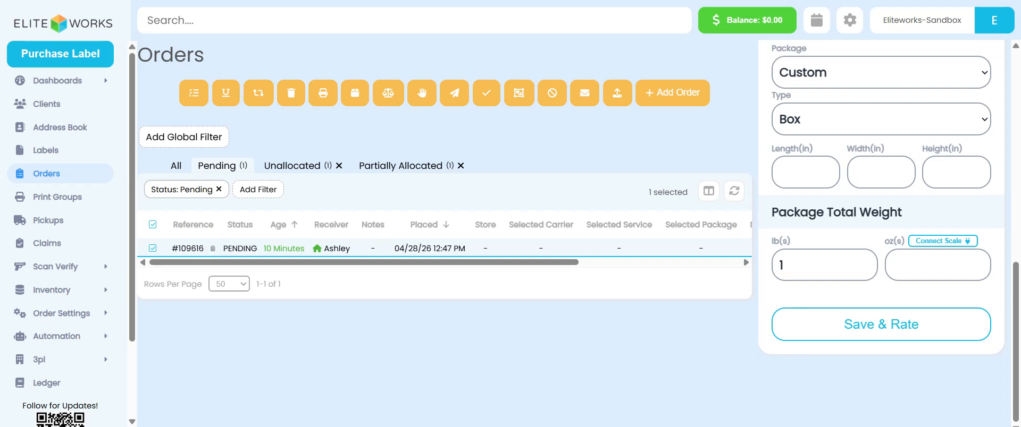
pyautogui.click(226, 93)
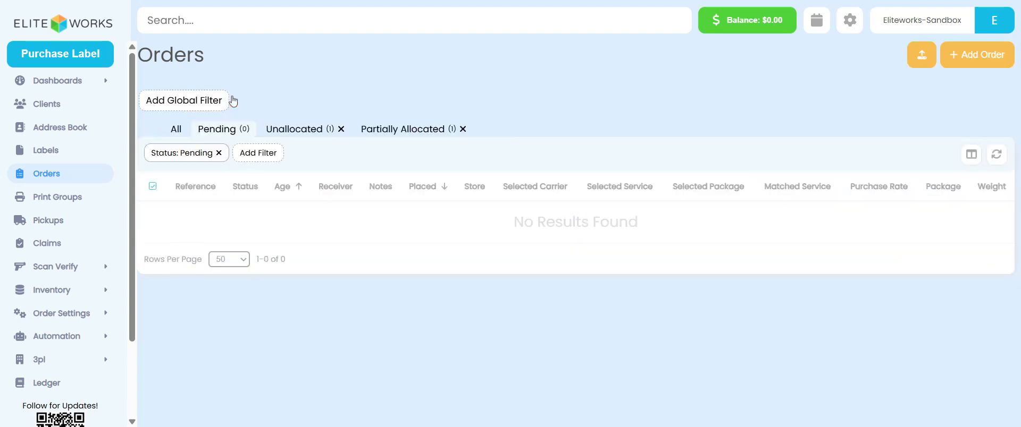